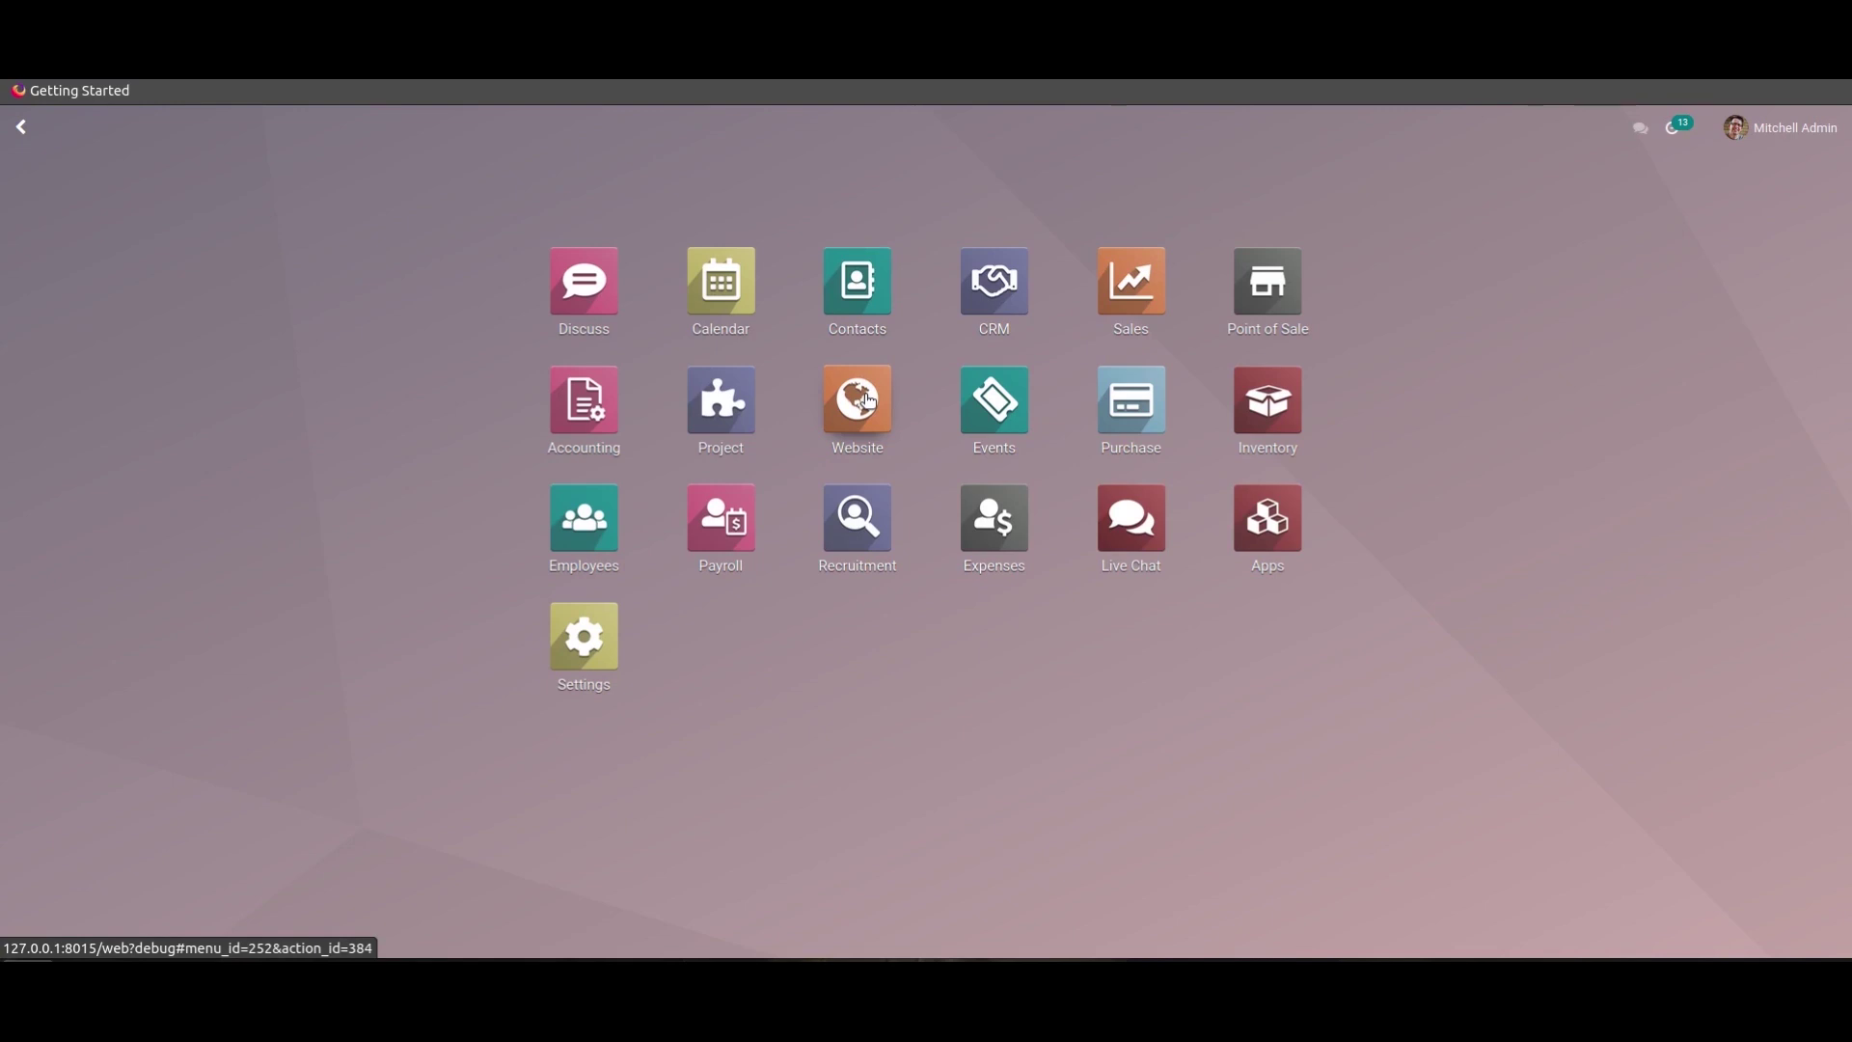
Open the Website app's eCommerce Dashboard showing July 2022 sales of $10.42k.
left_click(869, 401)
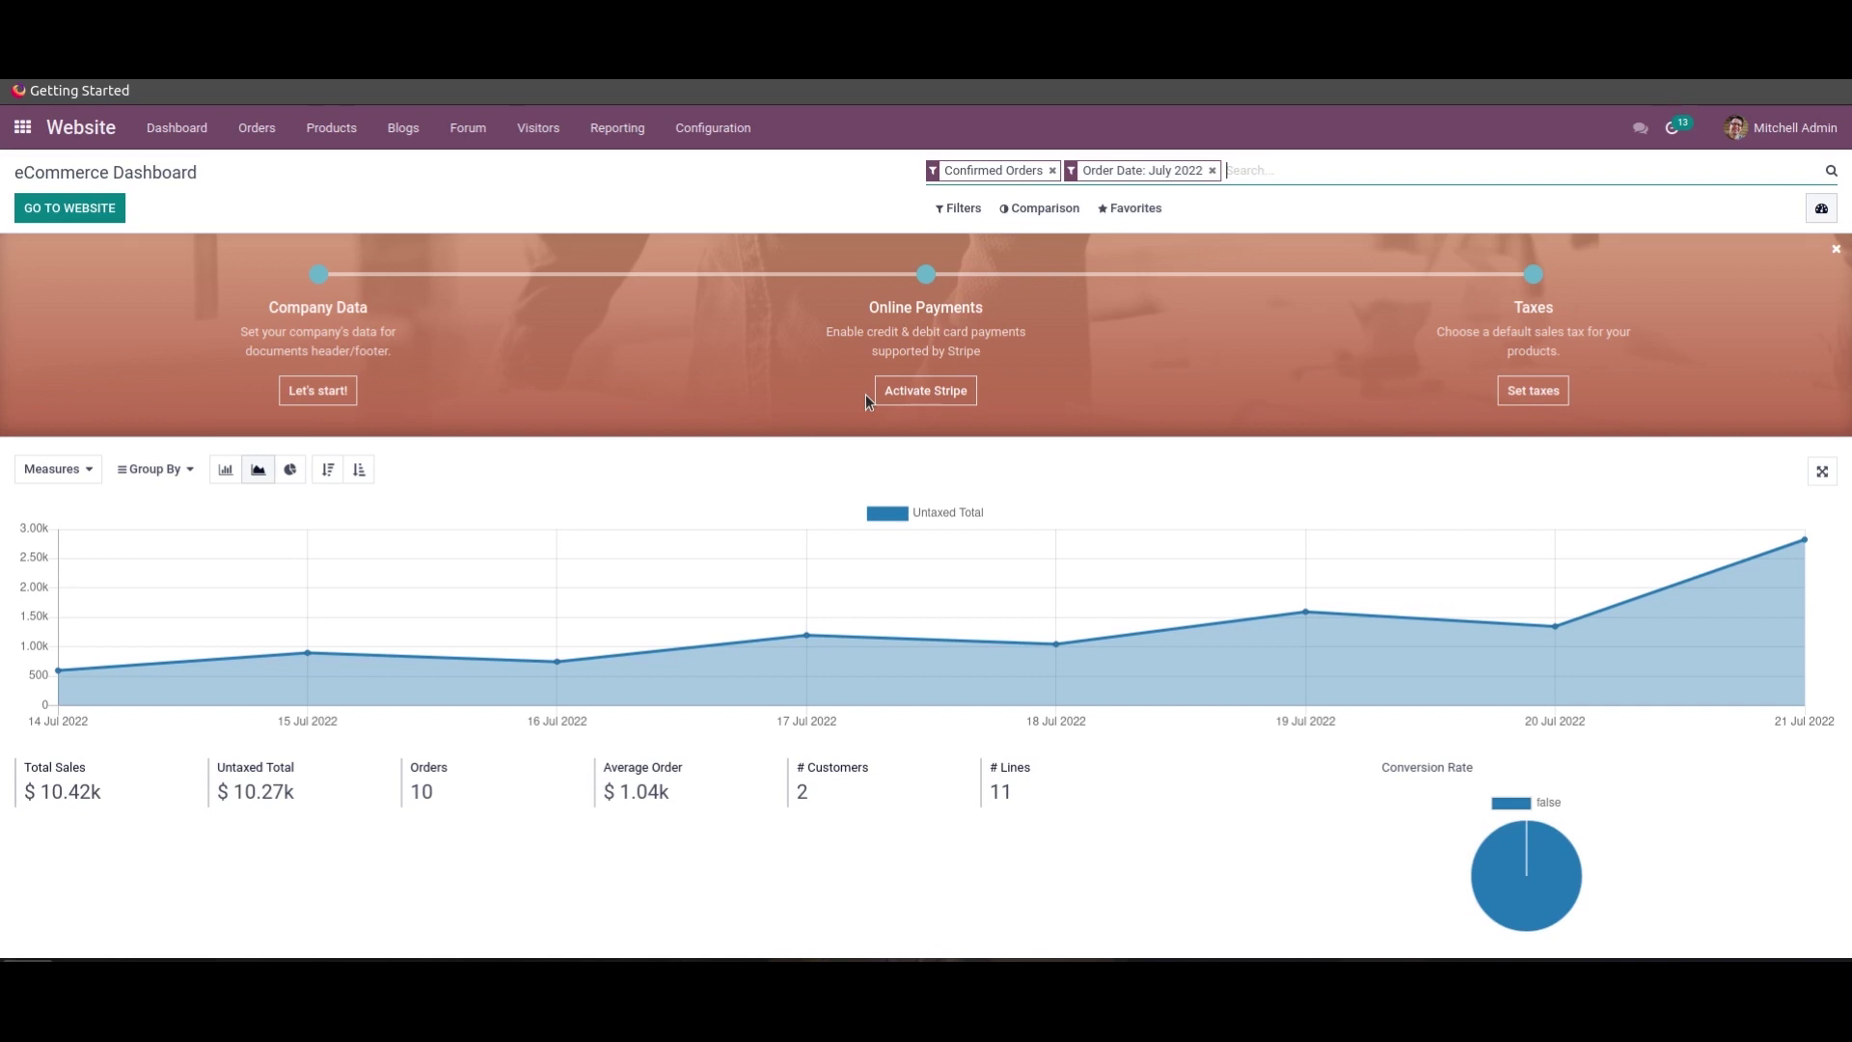
Check that Digital Content is enabled in the Products section of Website Settings.
left_click(713, 128)
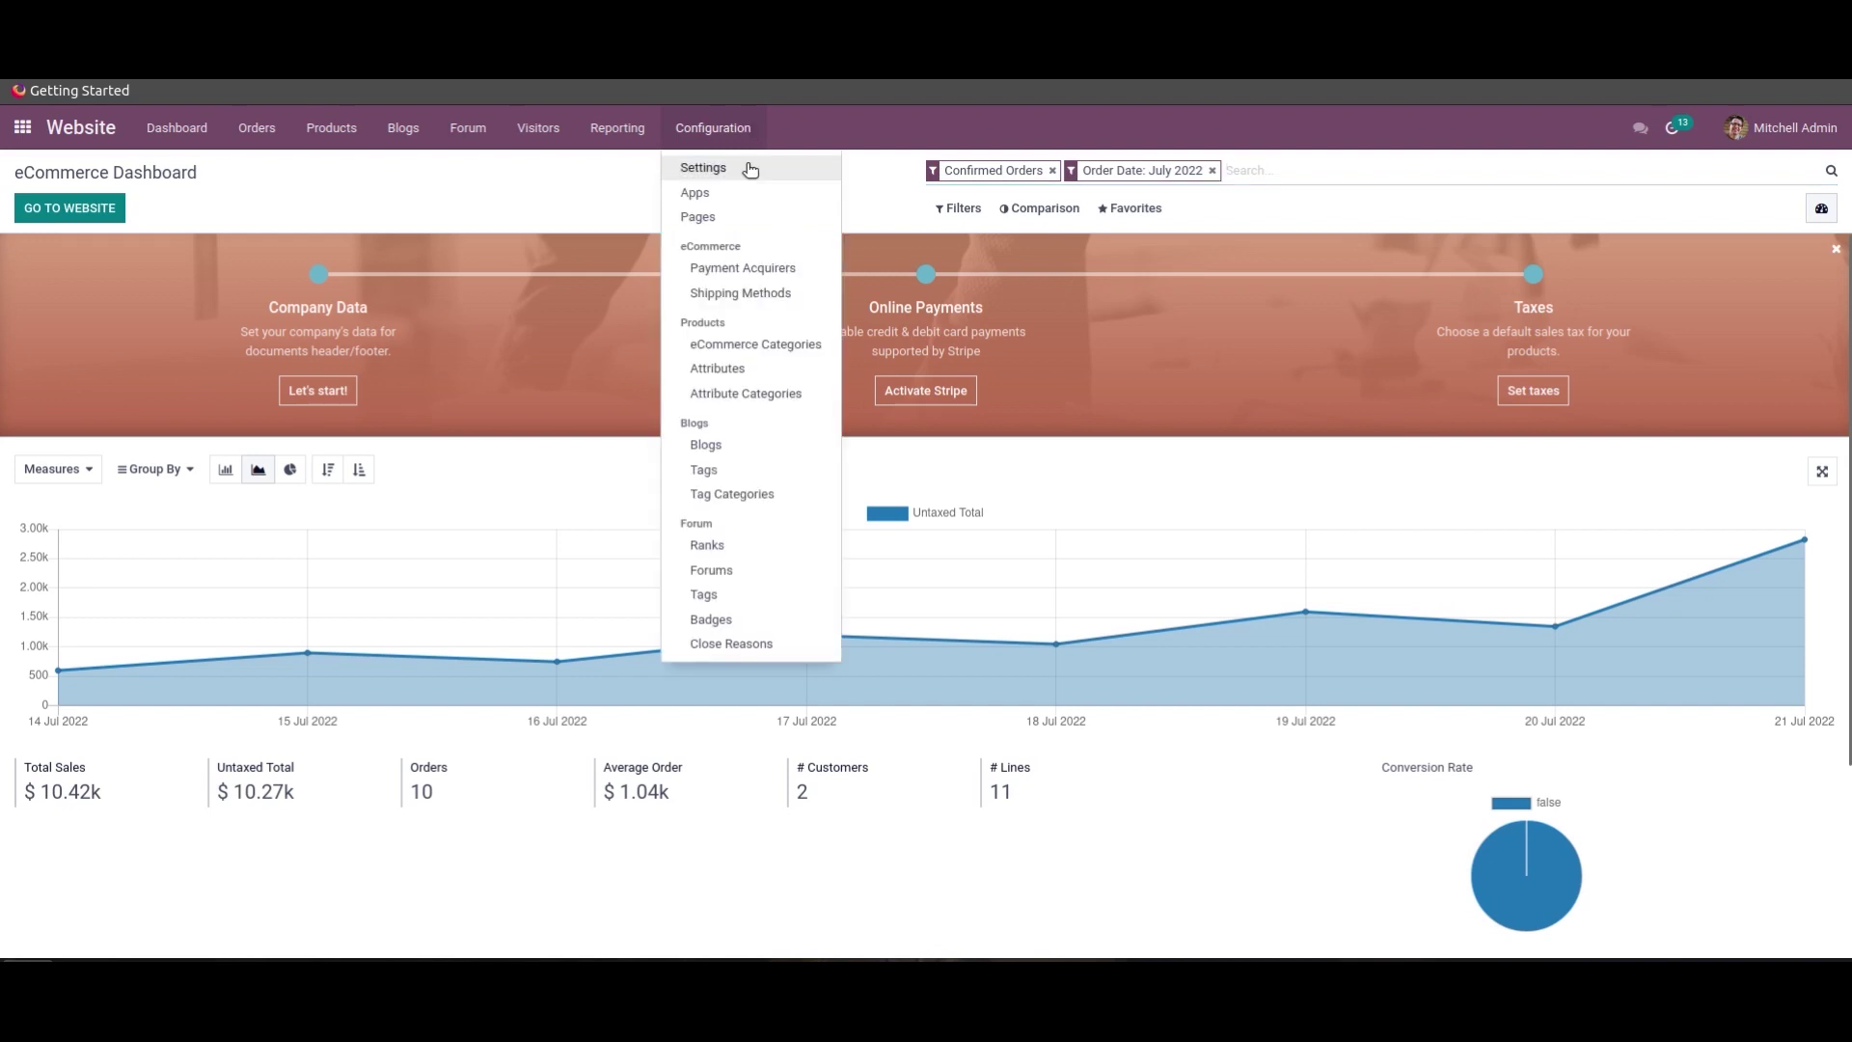
left_click(743, 162)
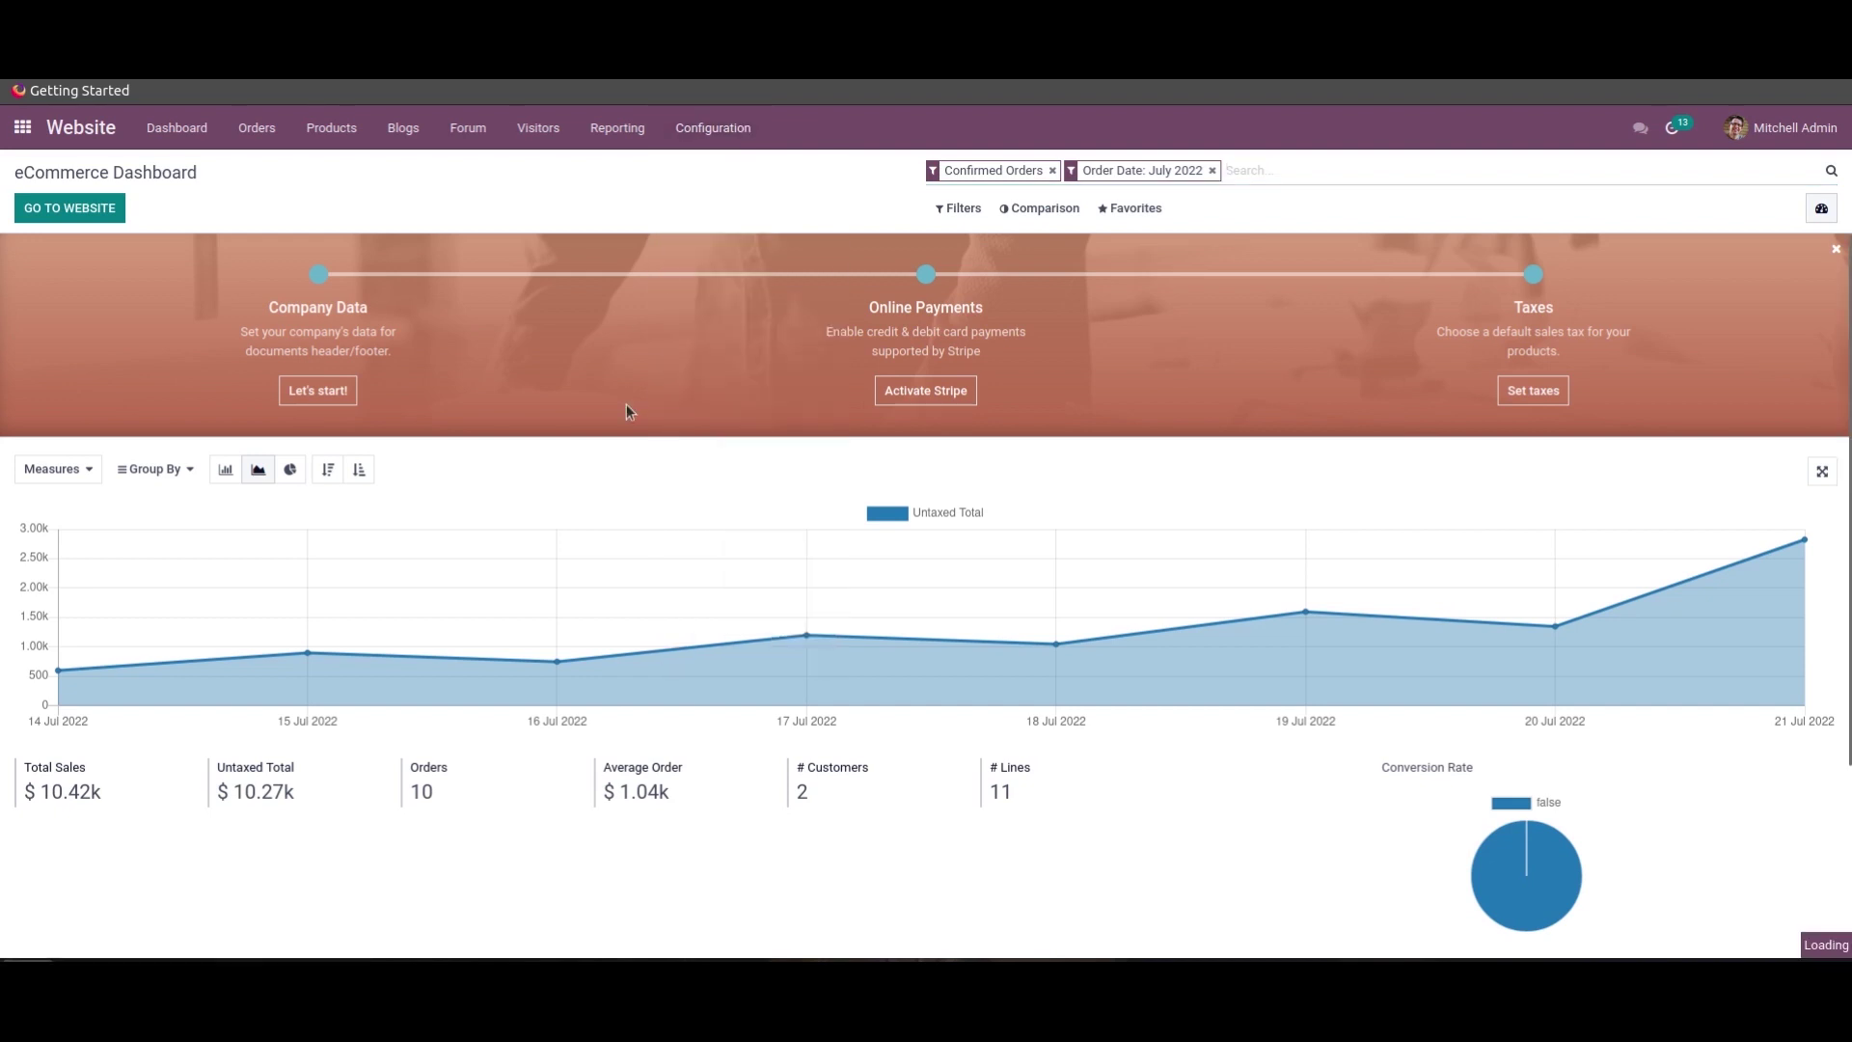
scroll(611, 504, "down", 4)
scroll(608, 509, "down", 4)
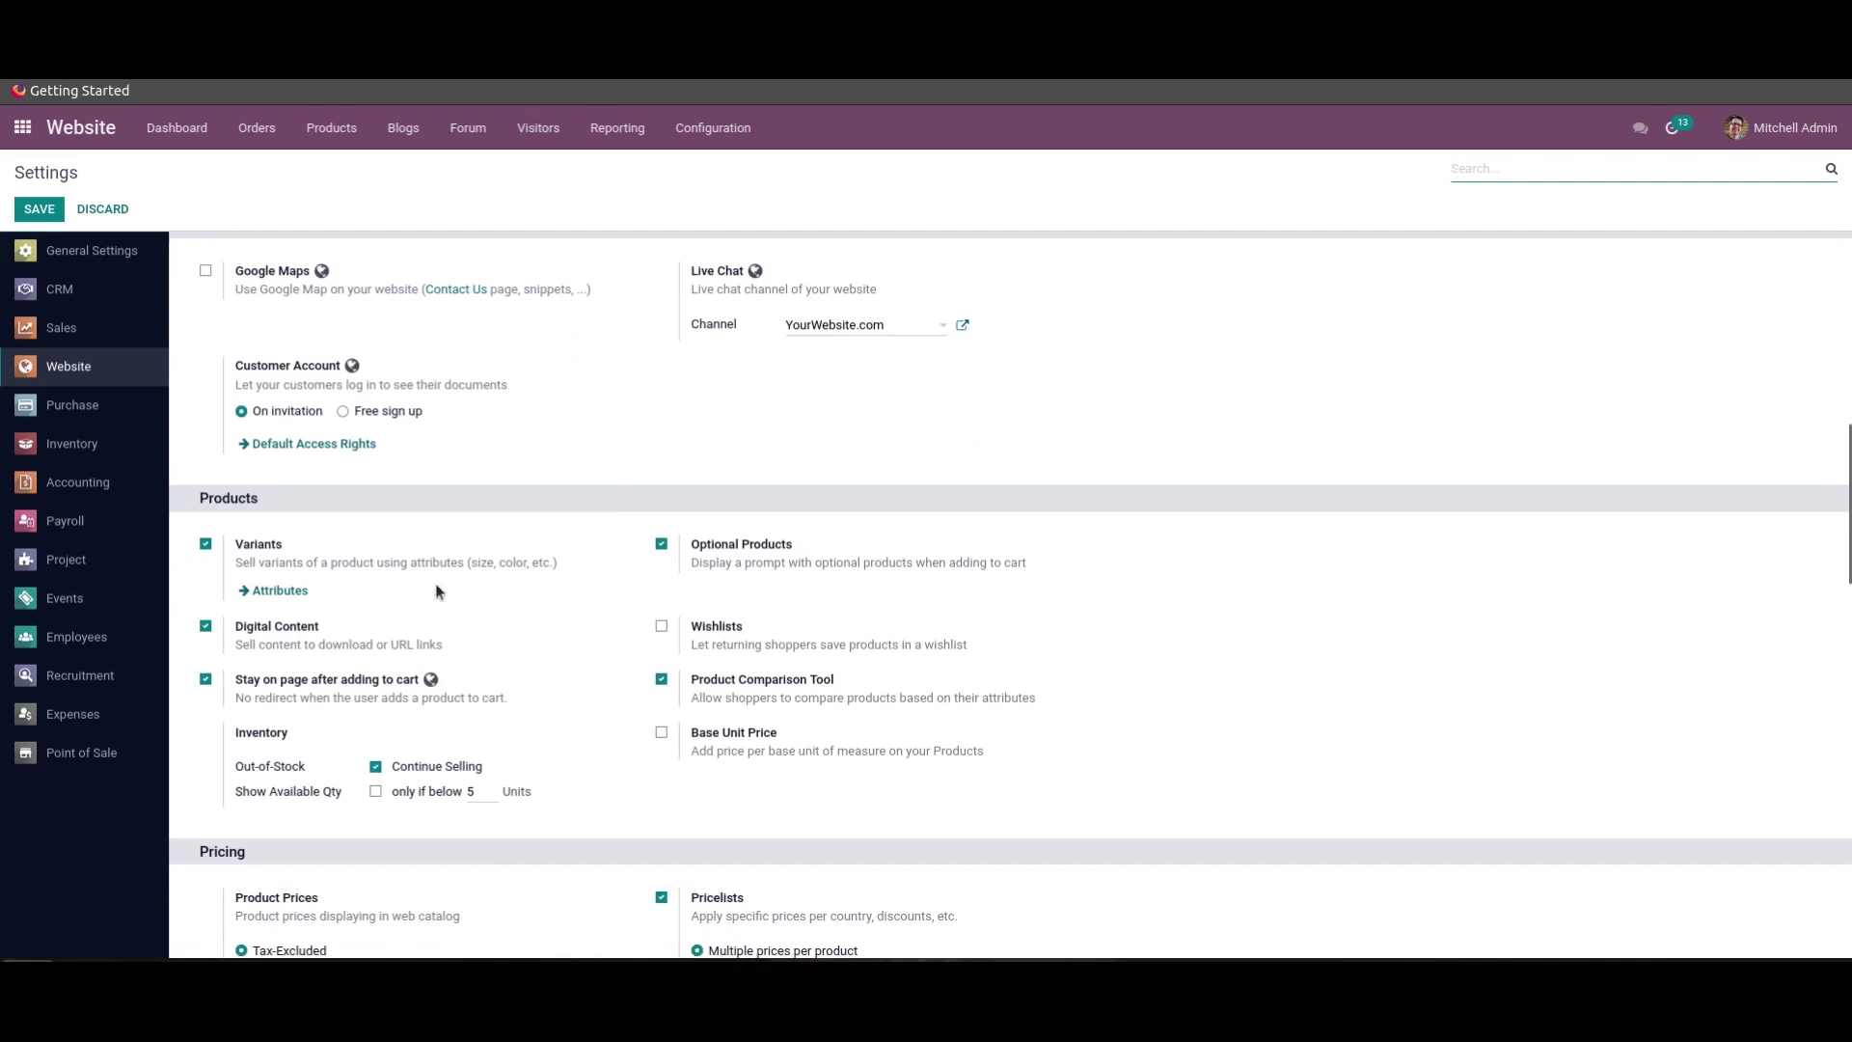
scroll(453, 492, "down", 2)
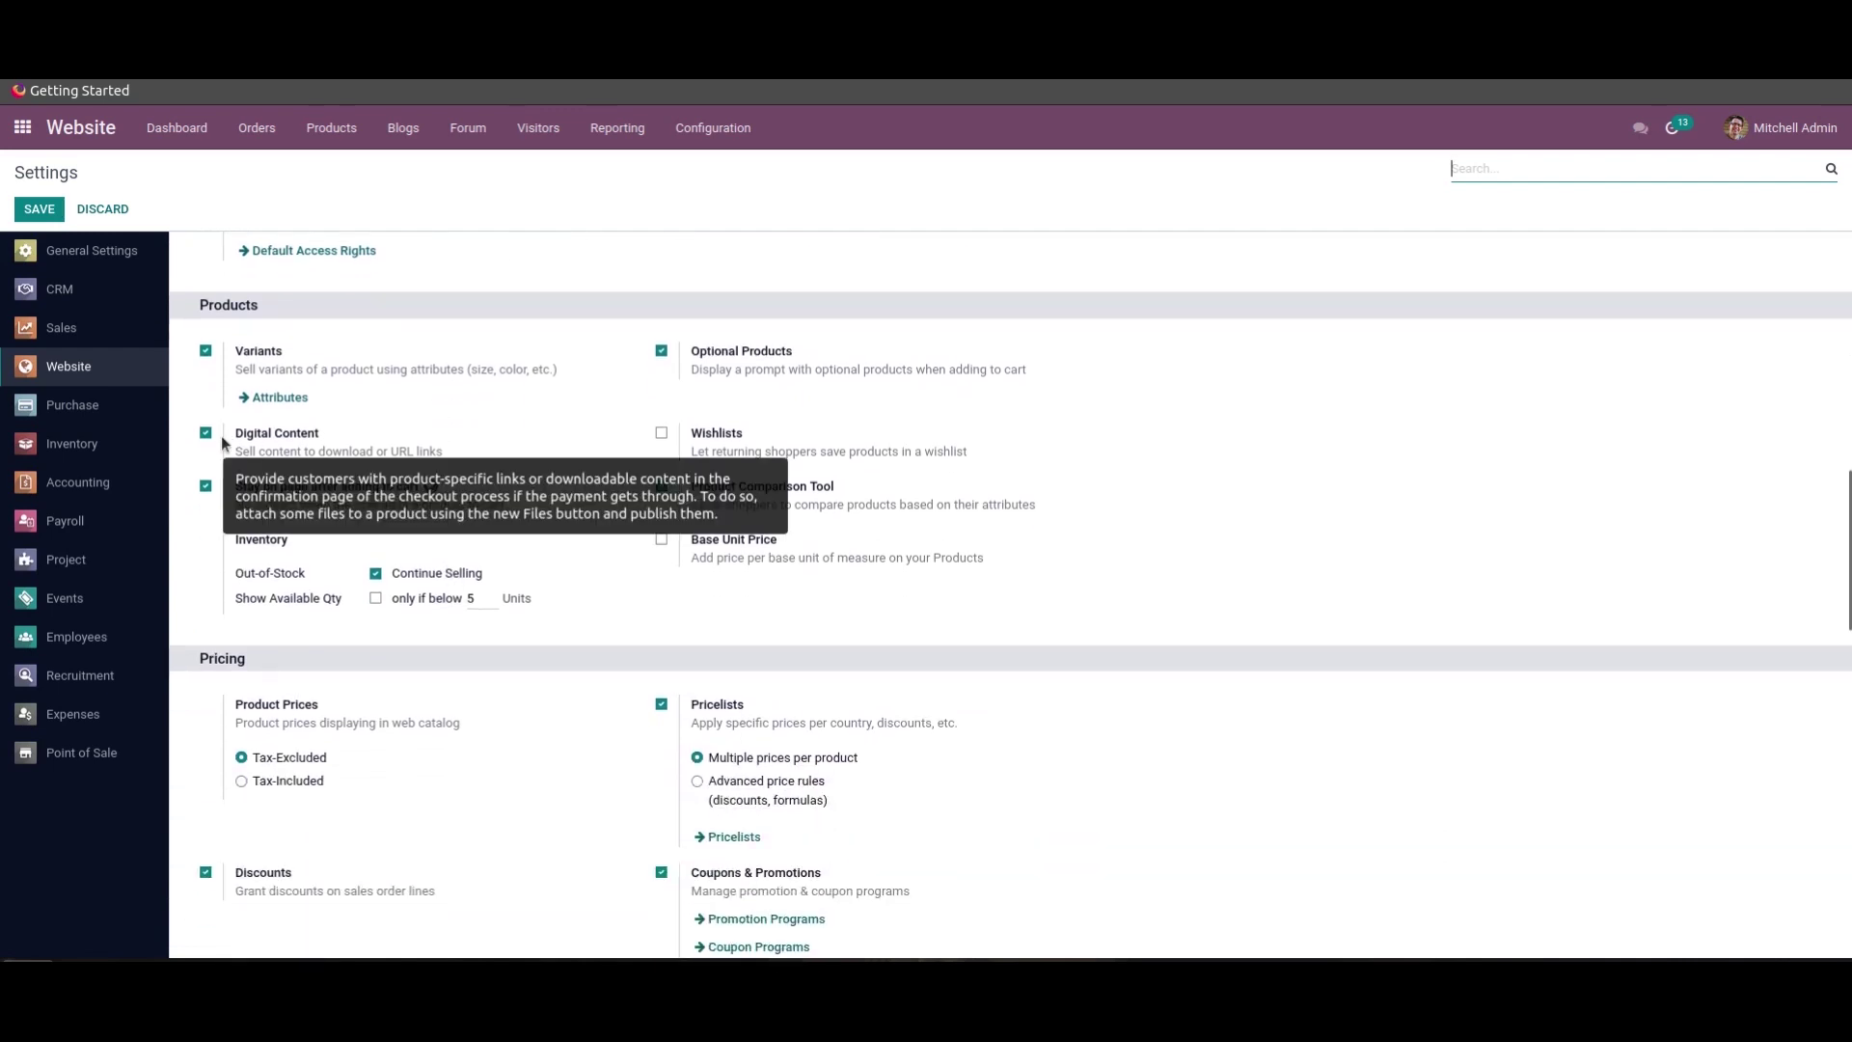
mouse_move(223, 436)
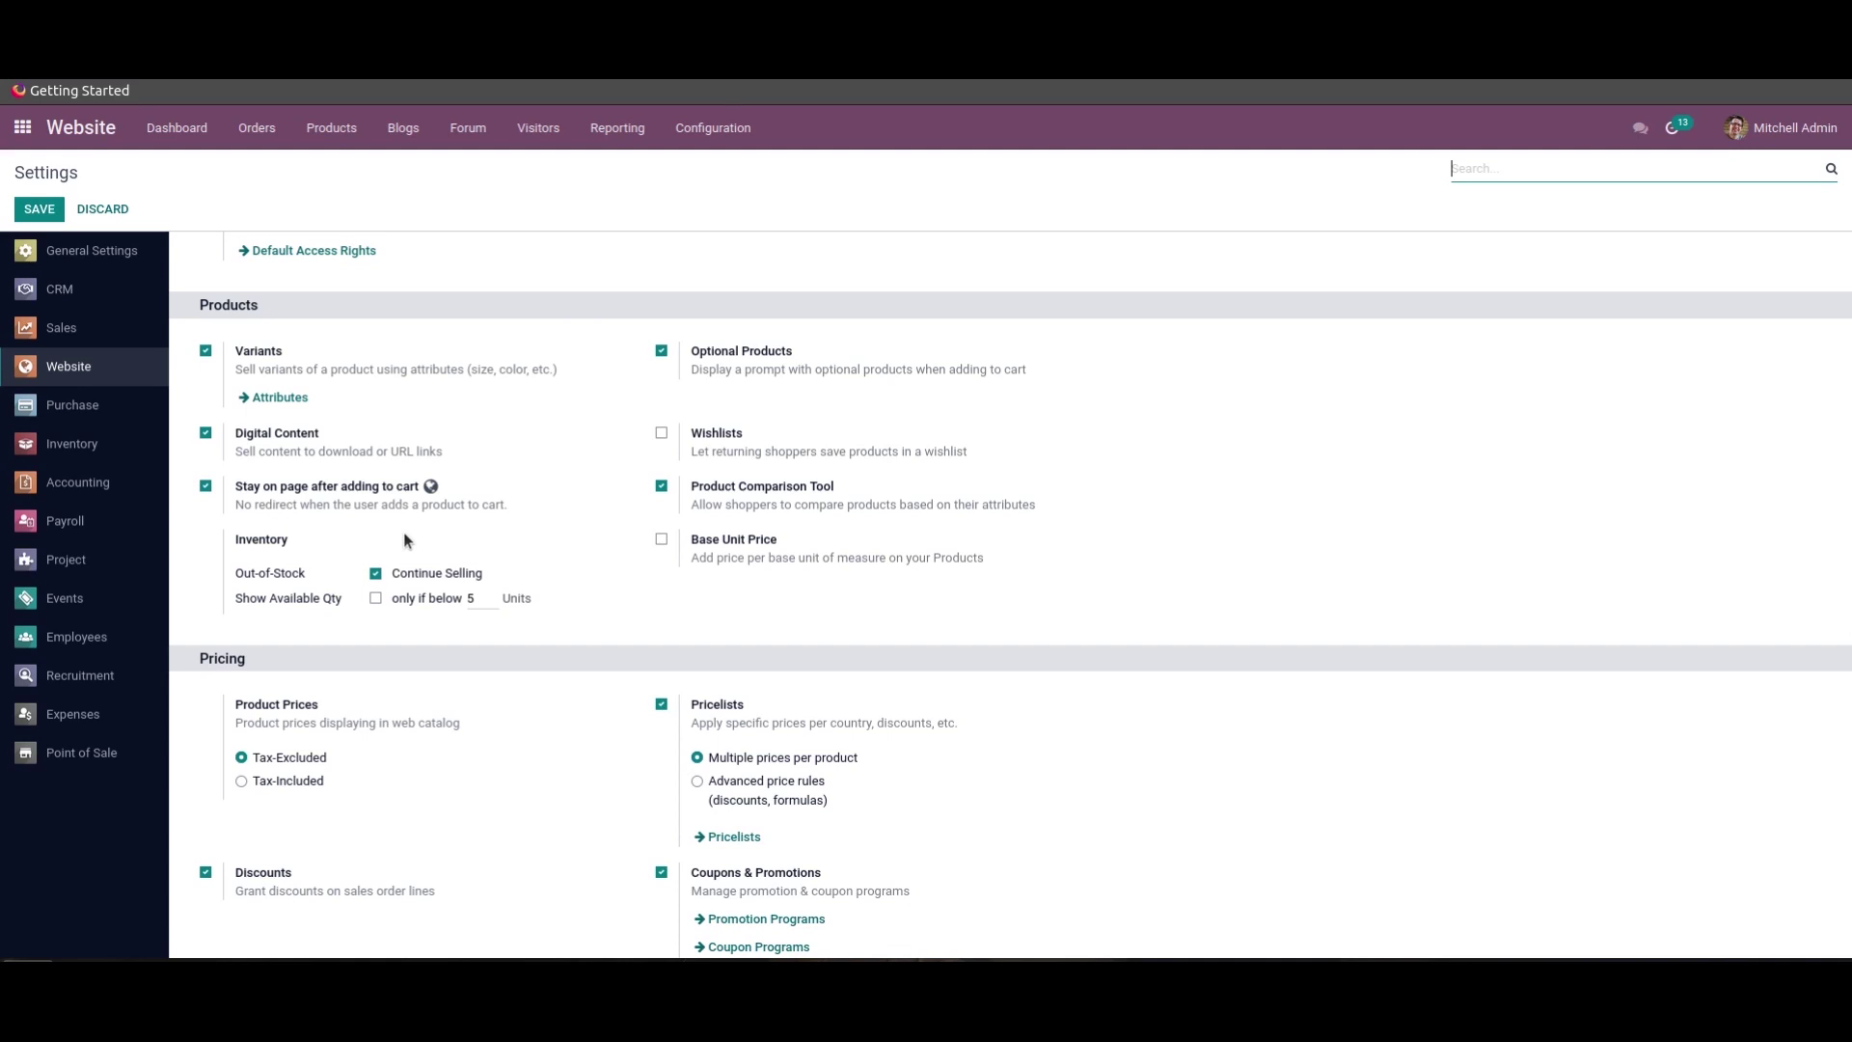
left_click(331, 127)
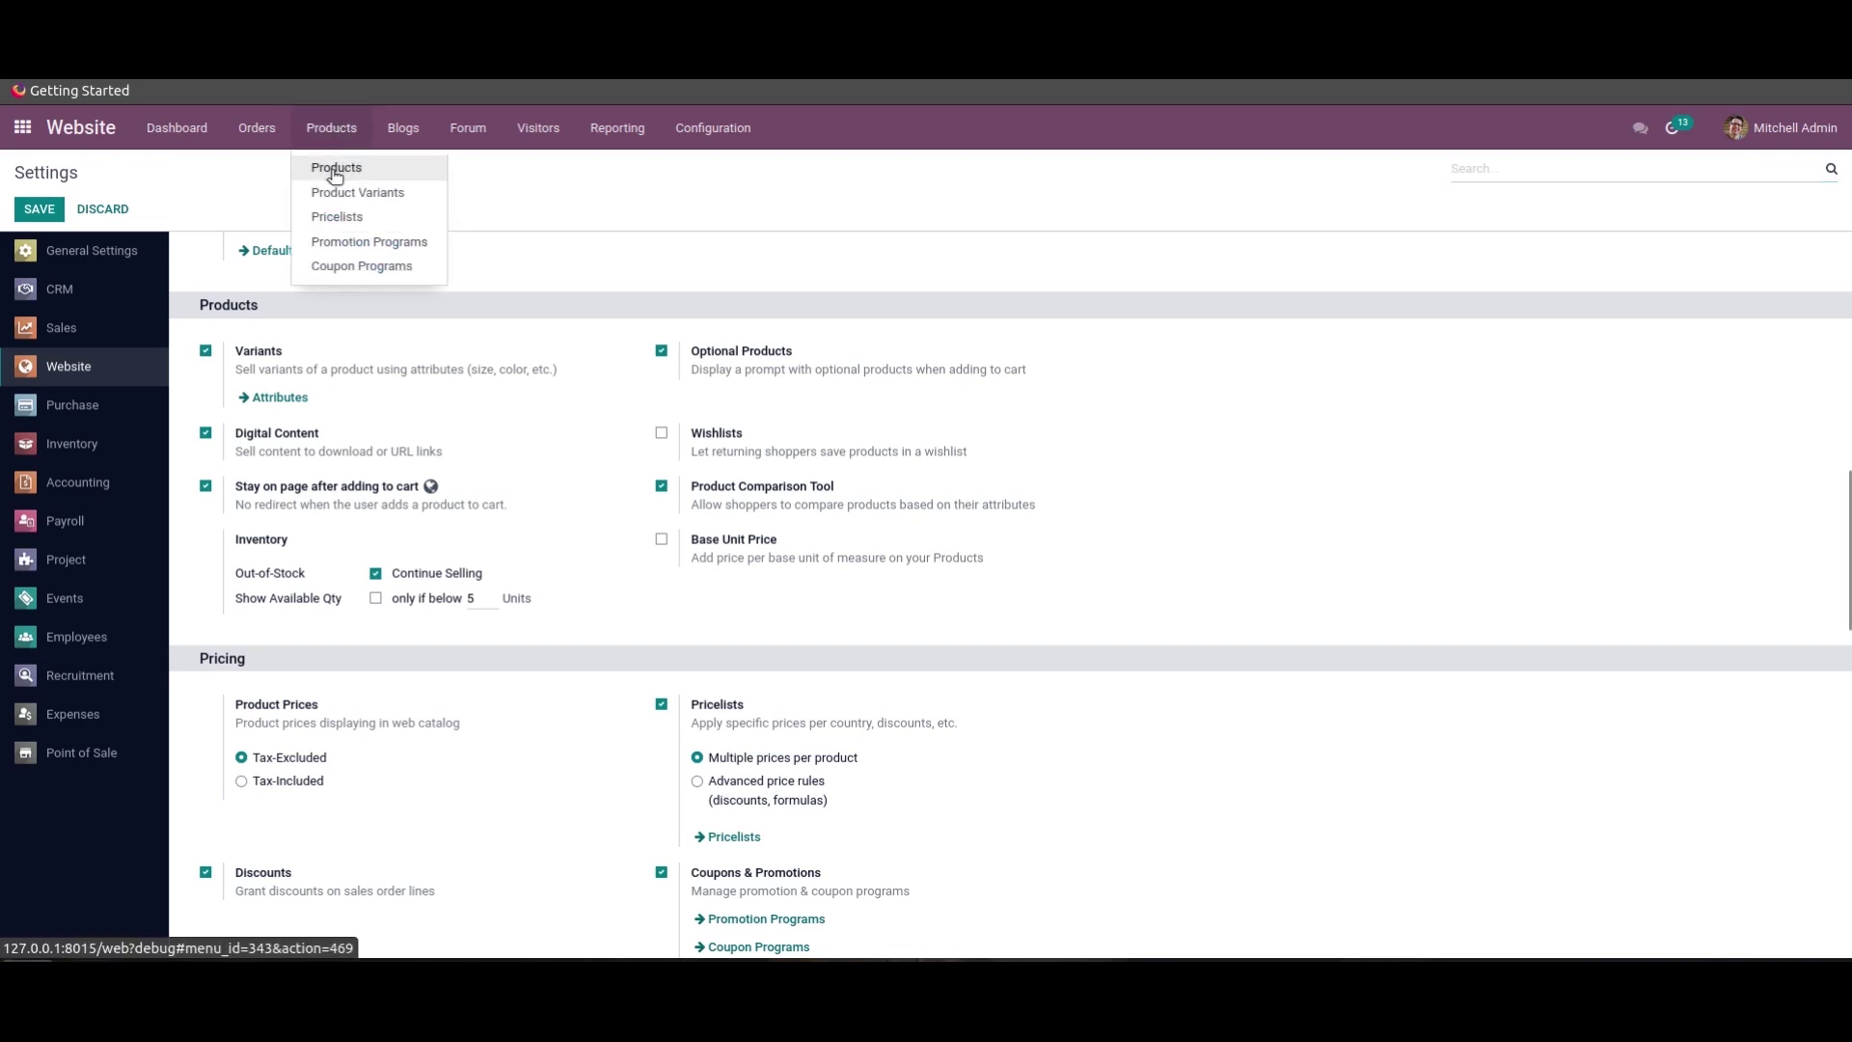
Start a new product named eBook from the Products list.
left_click(333, 170)
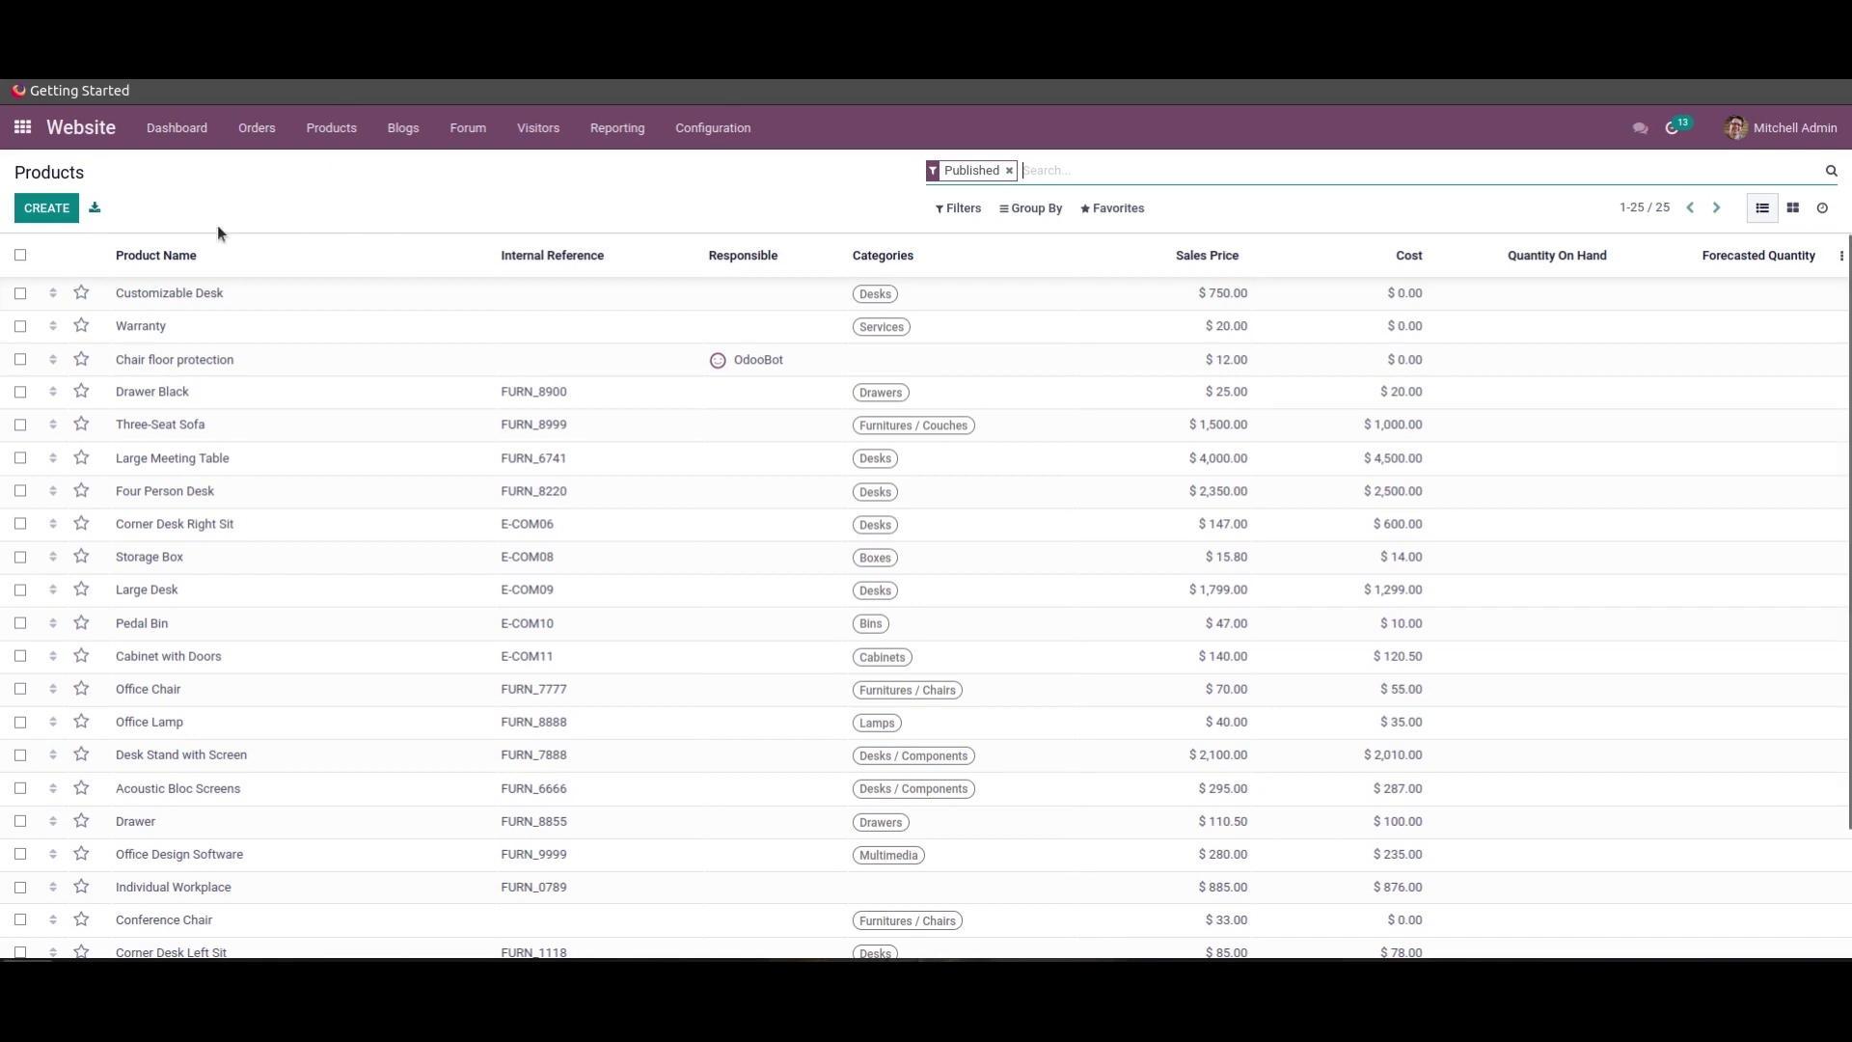
left_click(81, 458)
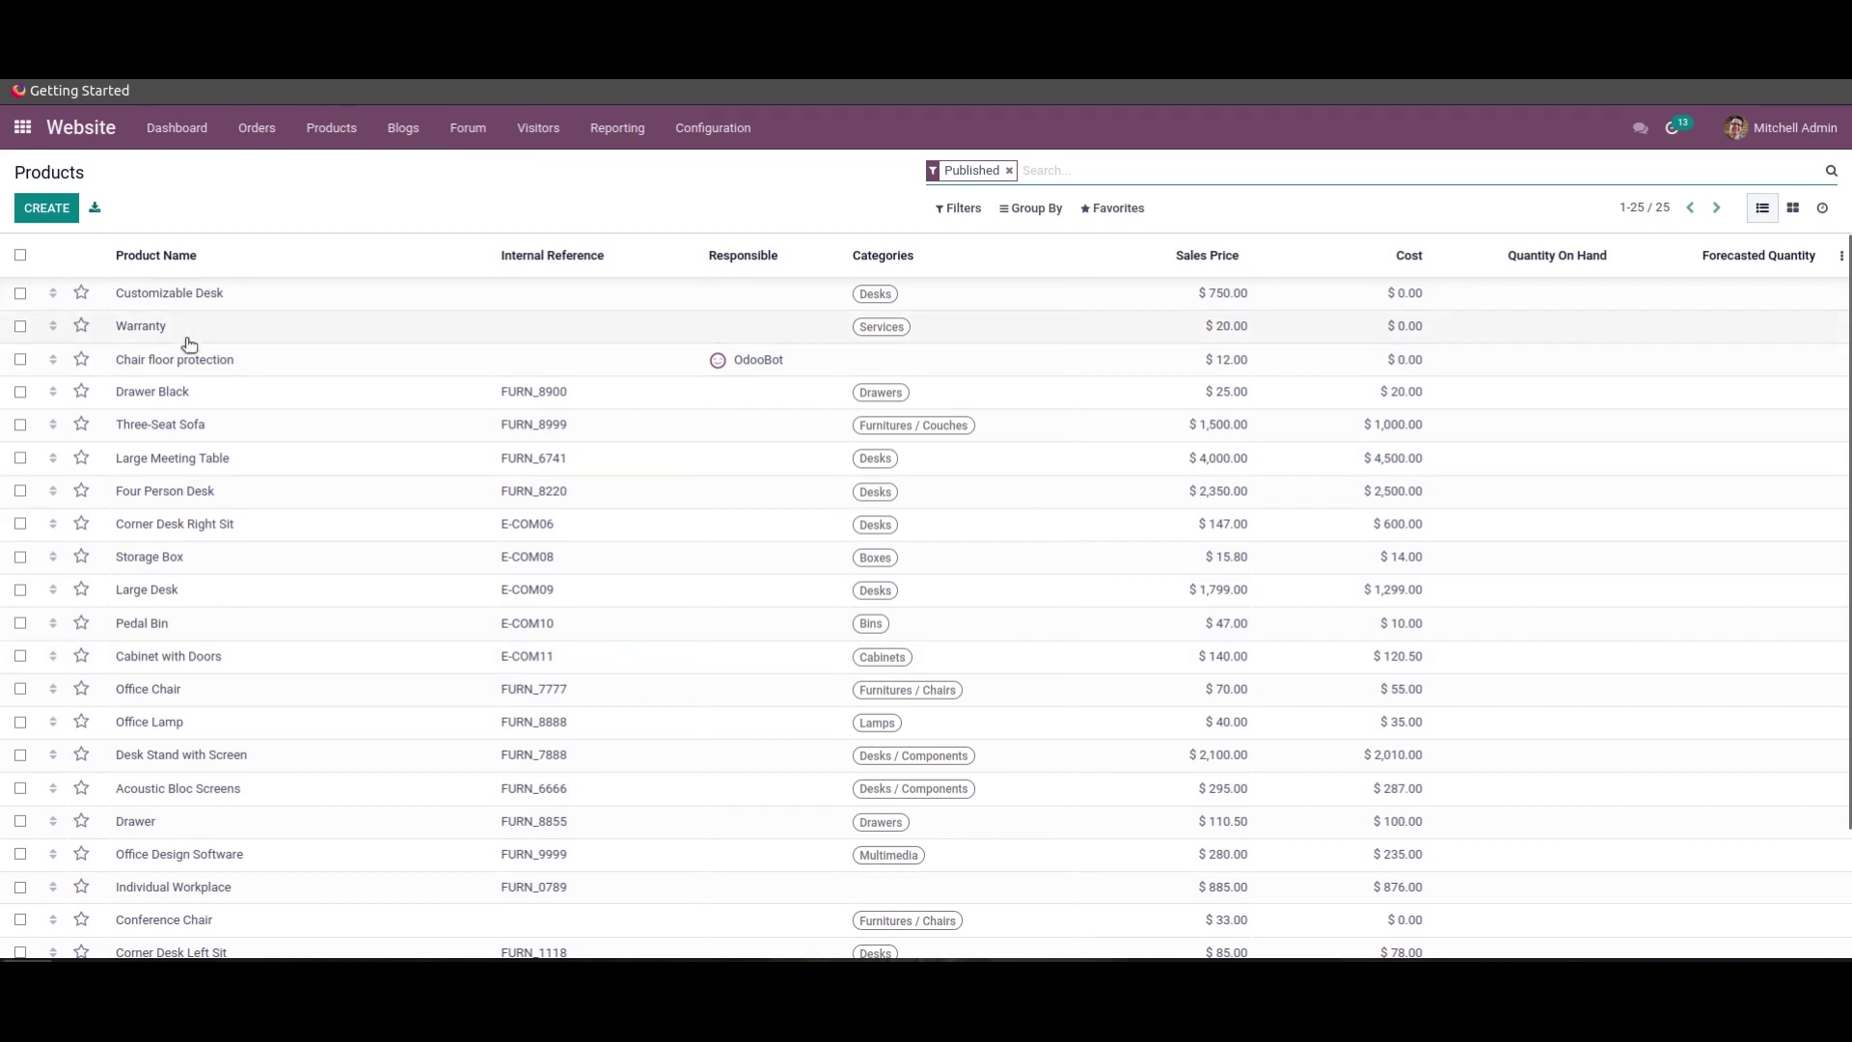
left_click(41, 212)
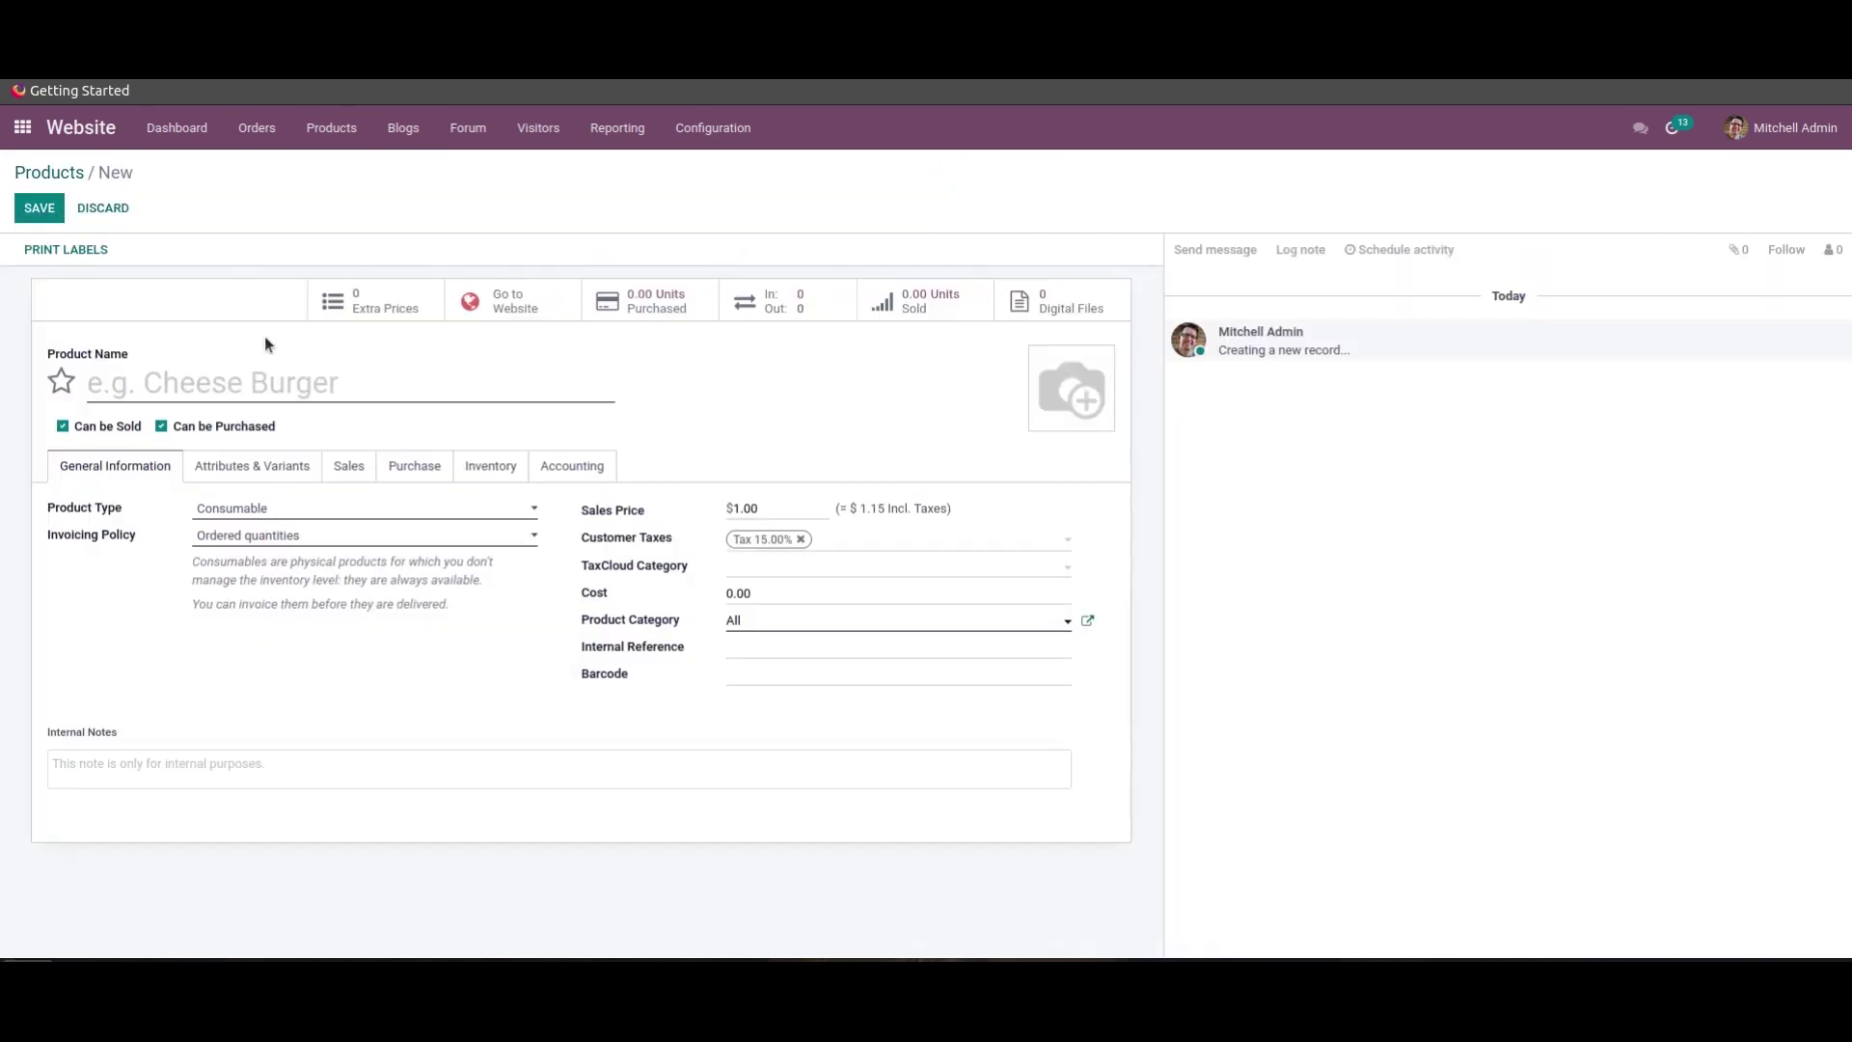
type("eB")
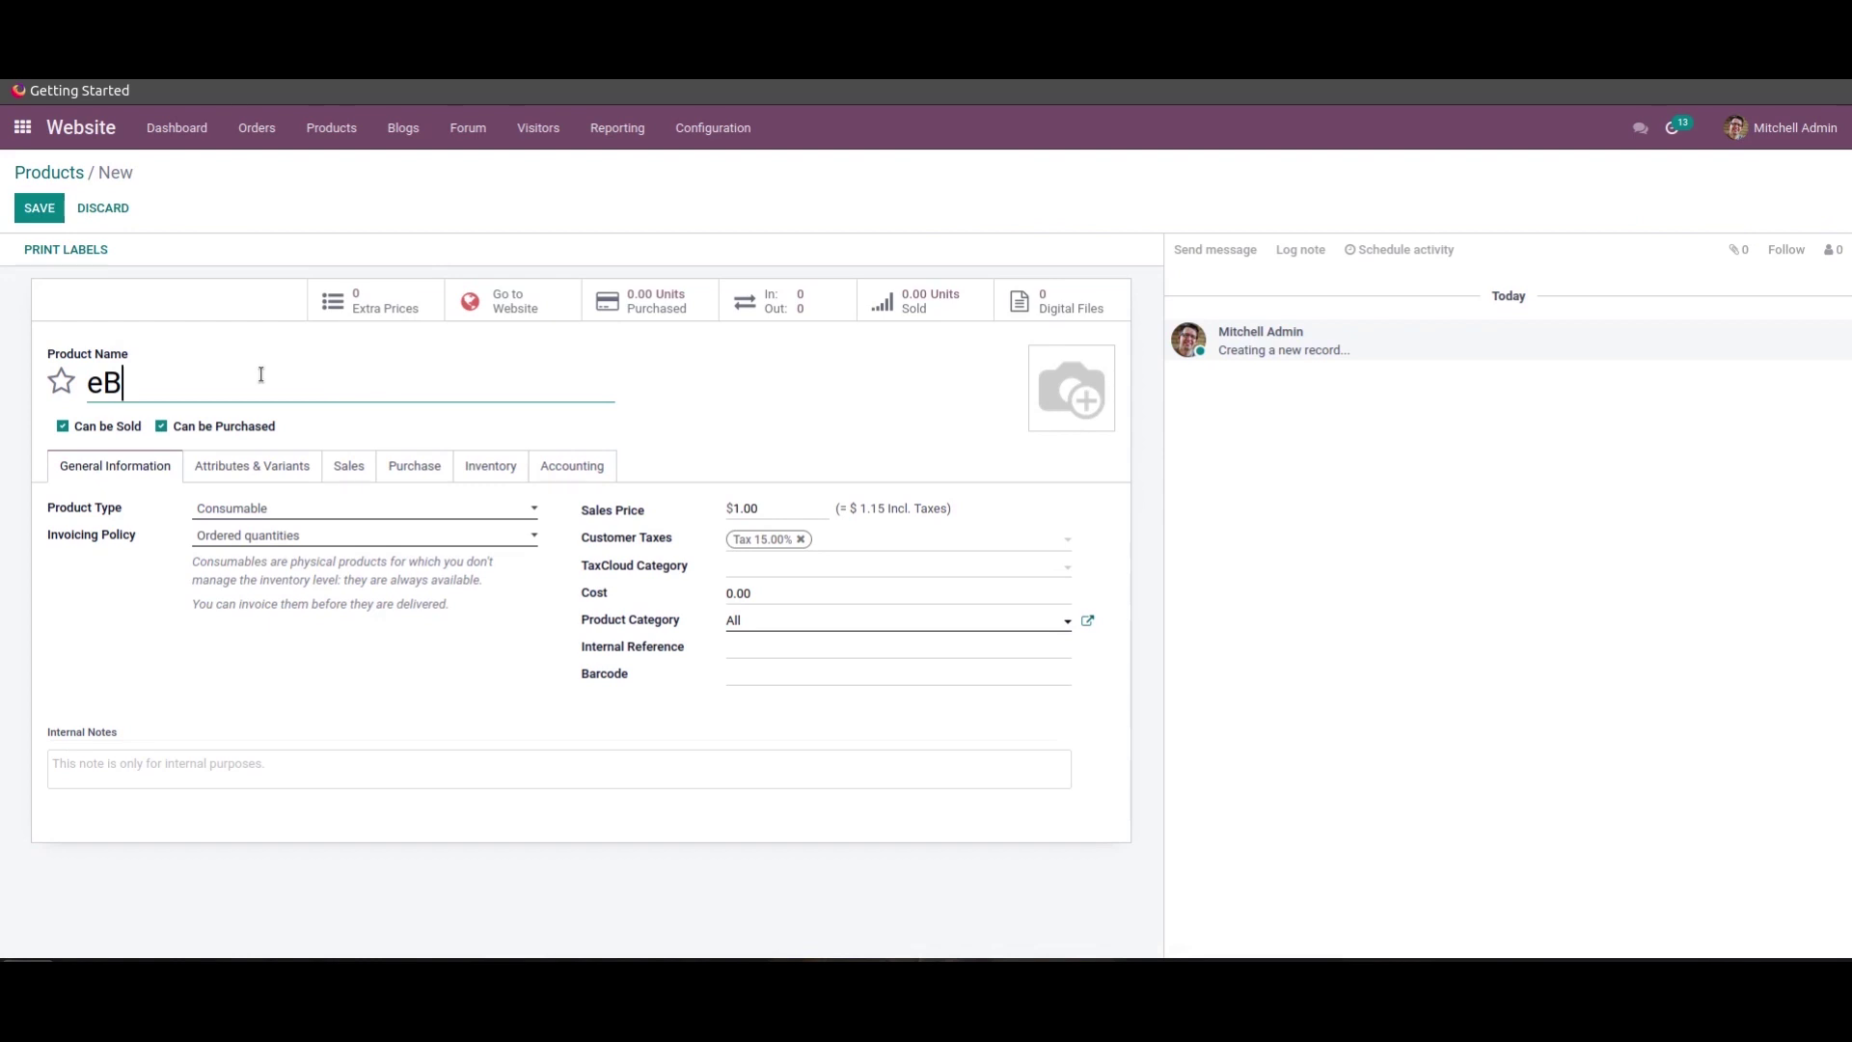
type("ook")
Keep Ordered quantities invoicing, set the sales price to 1,000.00 and save eBook.
left_click(309, 541)
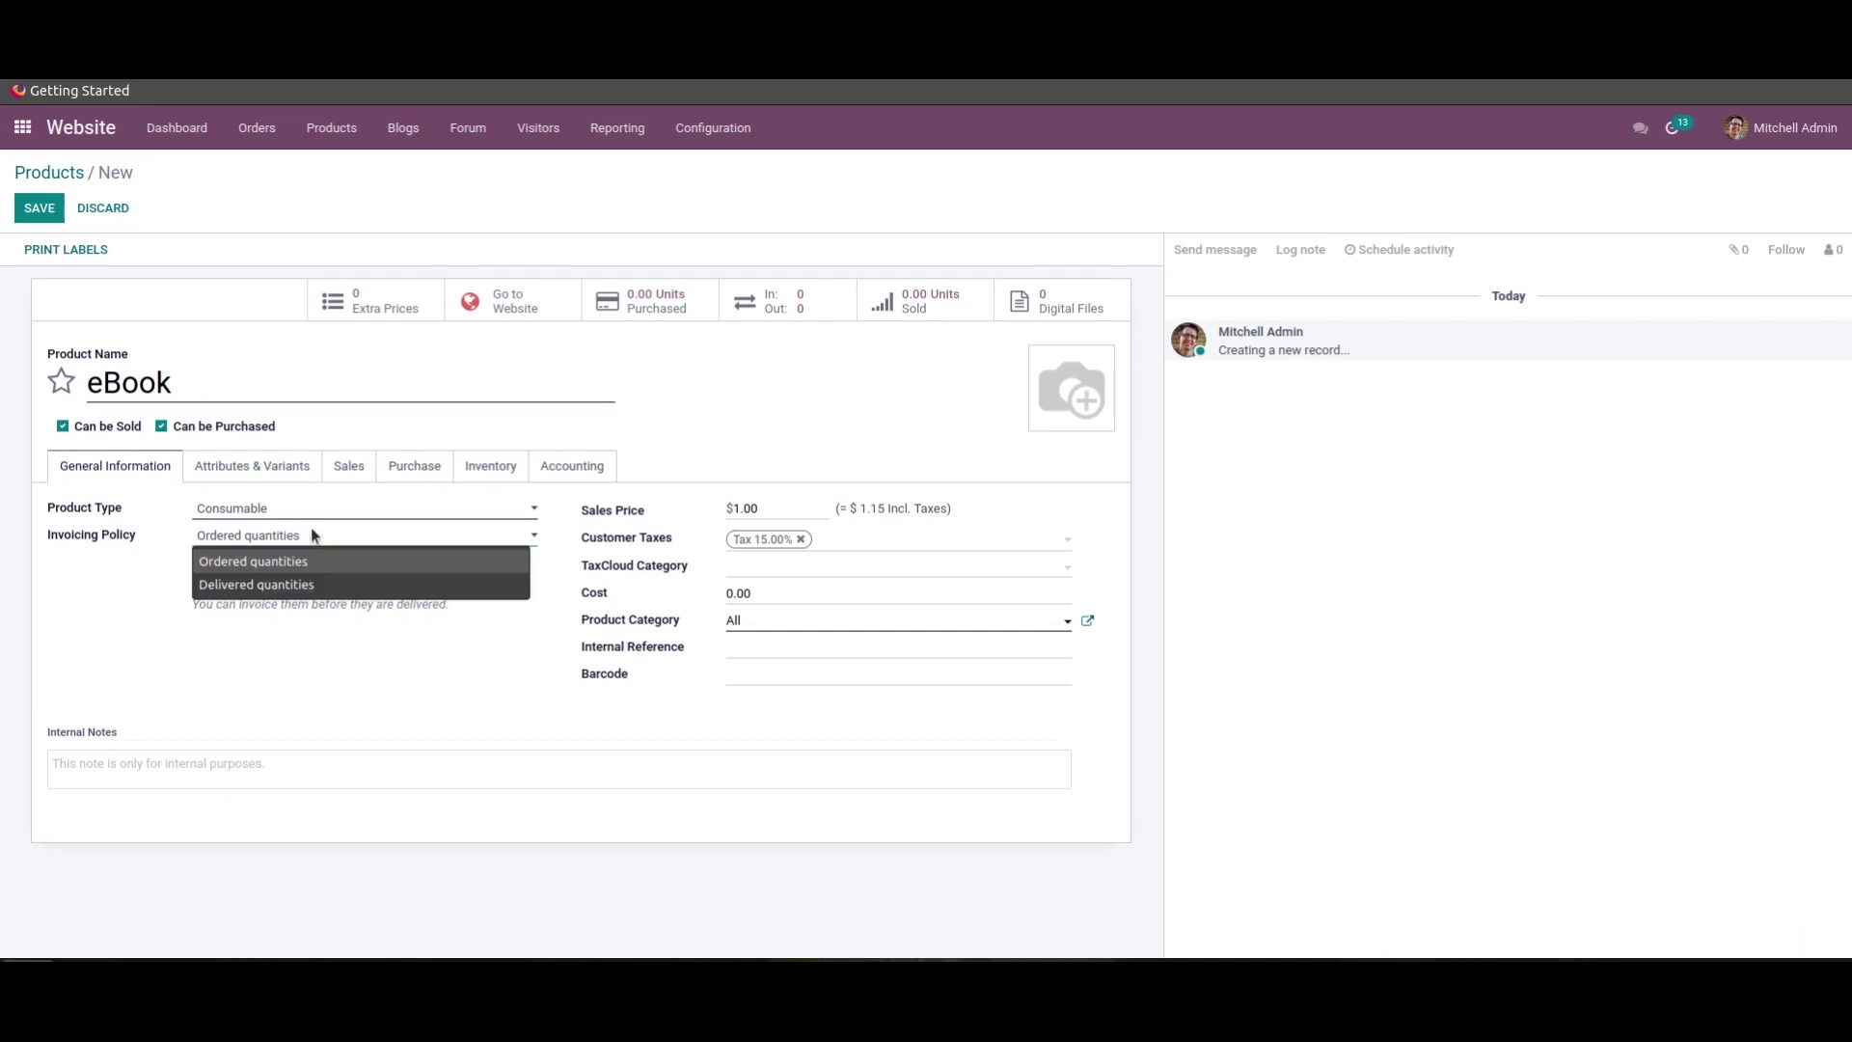
left_click(312, 536)
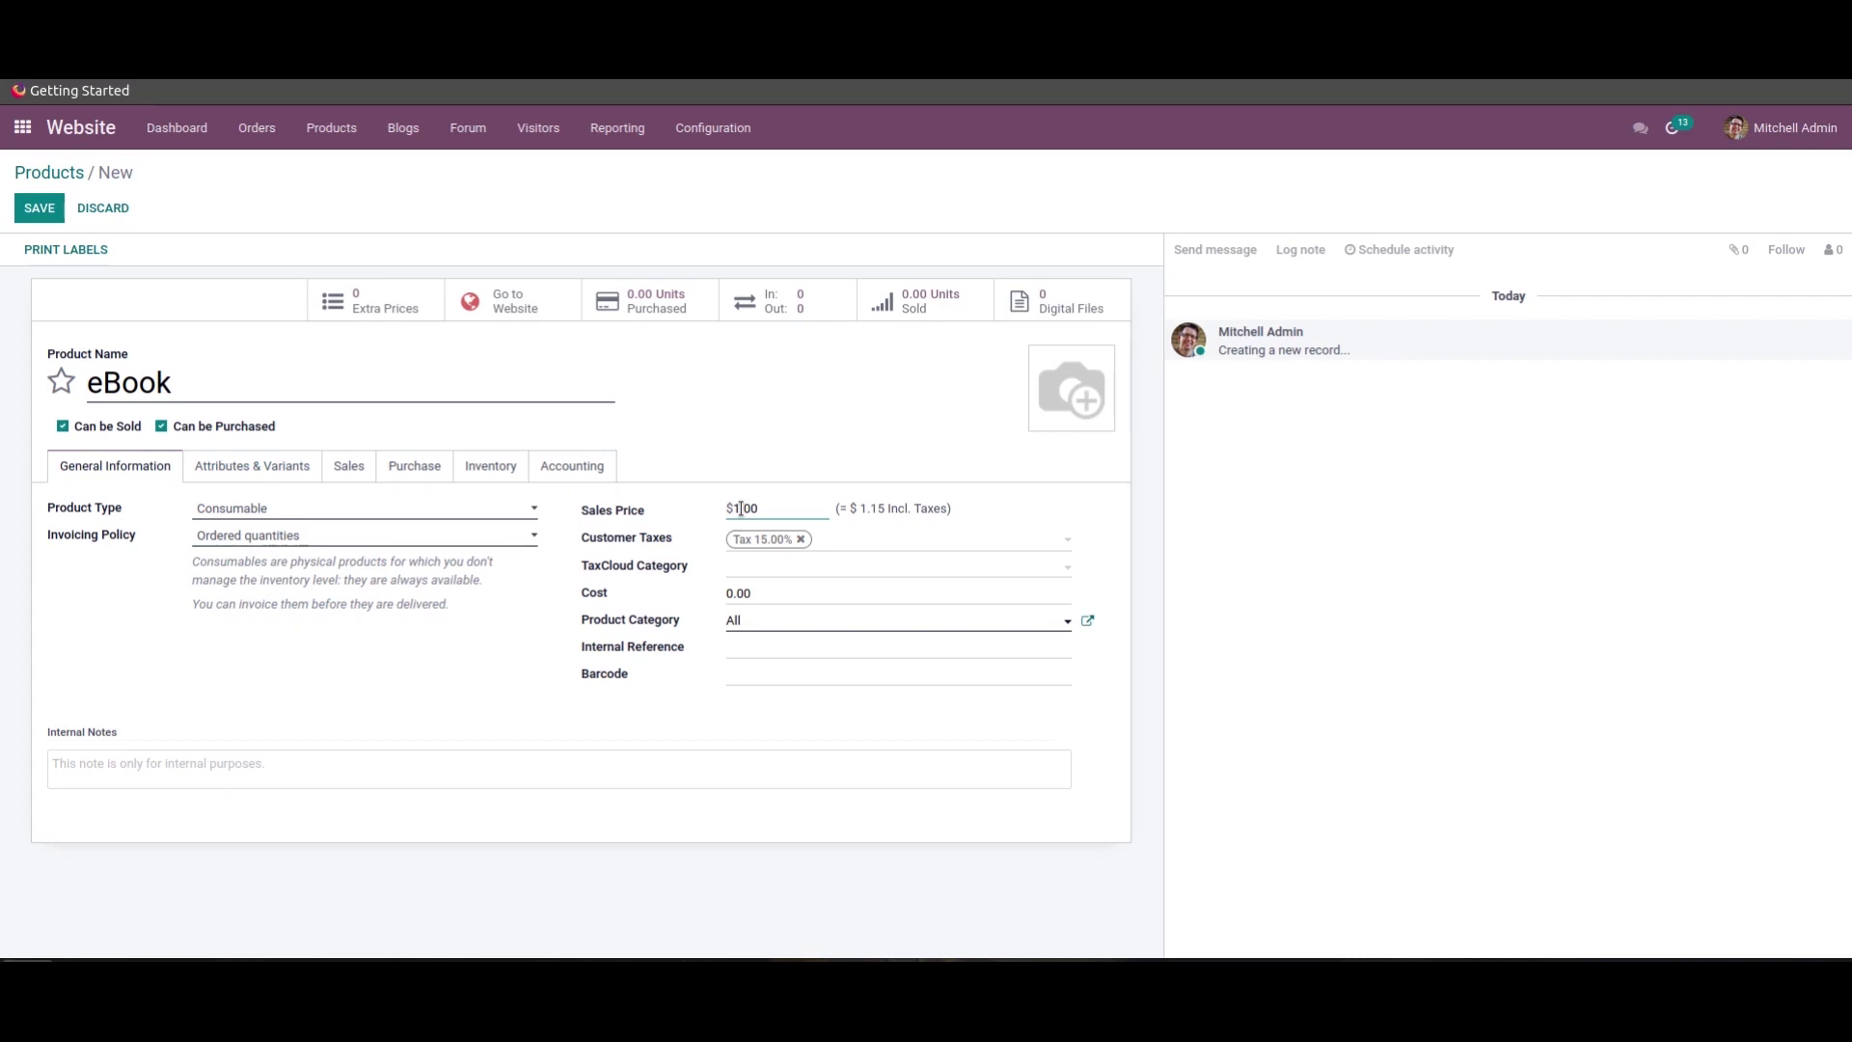
type(".00")
left_click(35, 217)
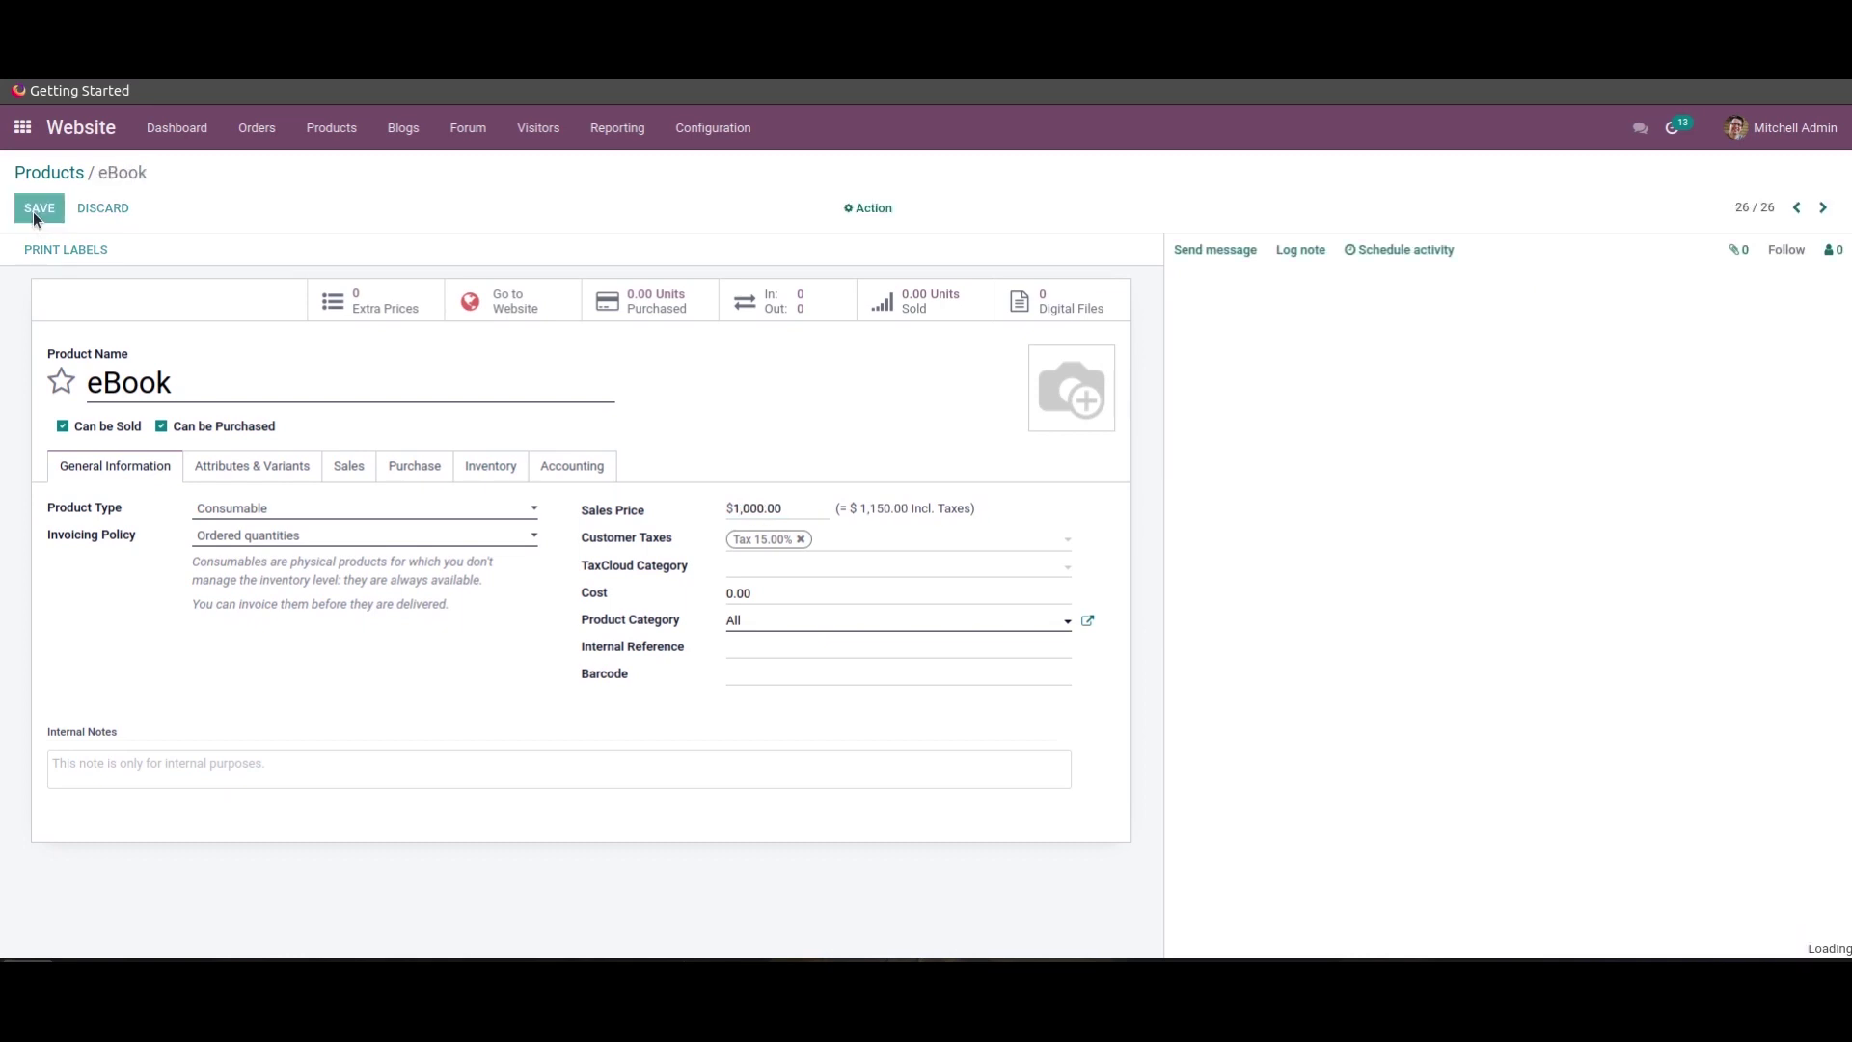
left_click(1058, 309)
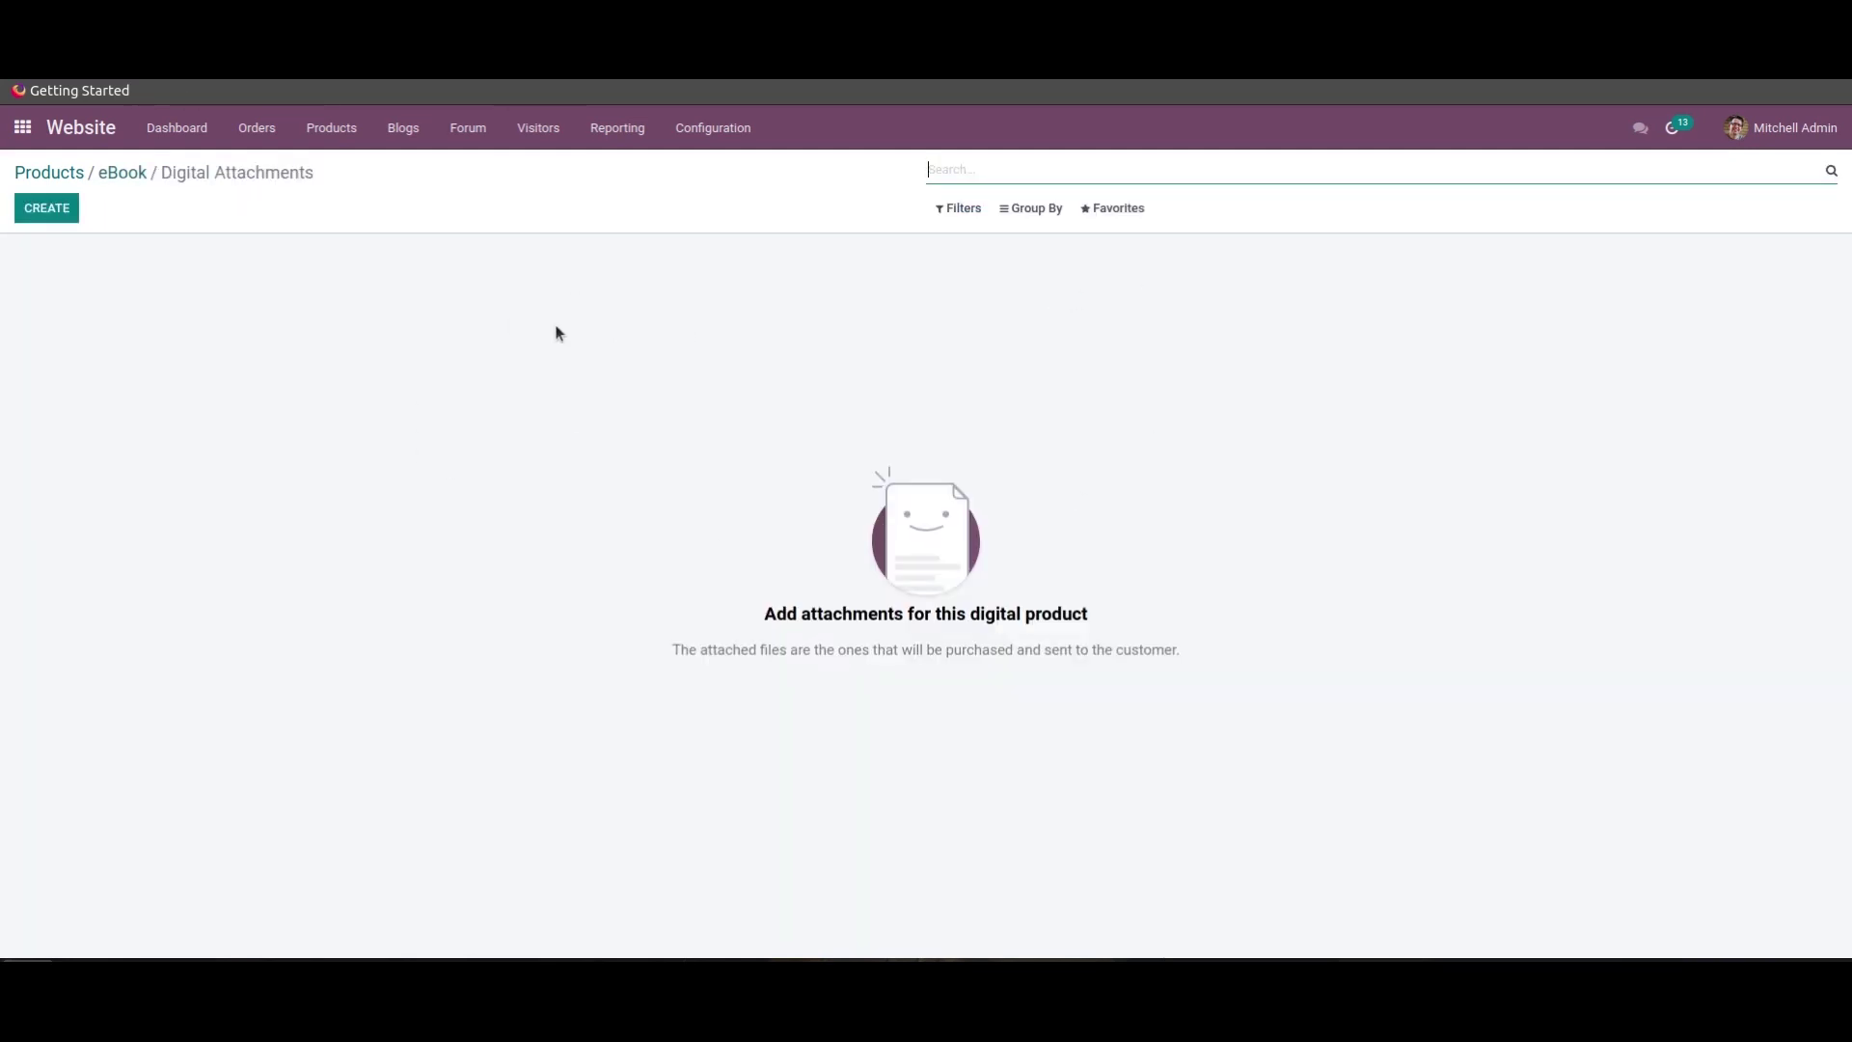
Create a new digital attachment named eBook with its type set to File.
left_click(48, 209)
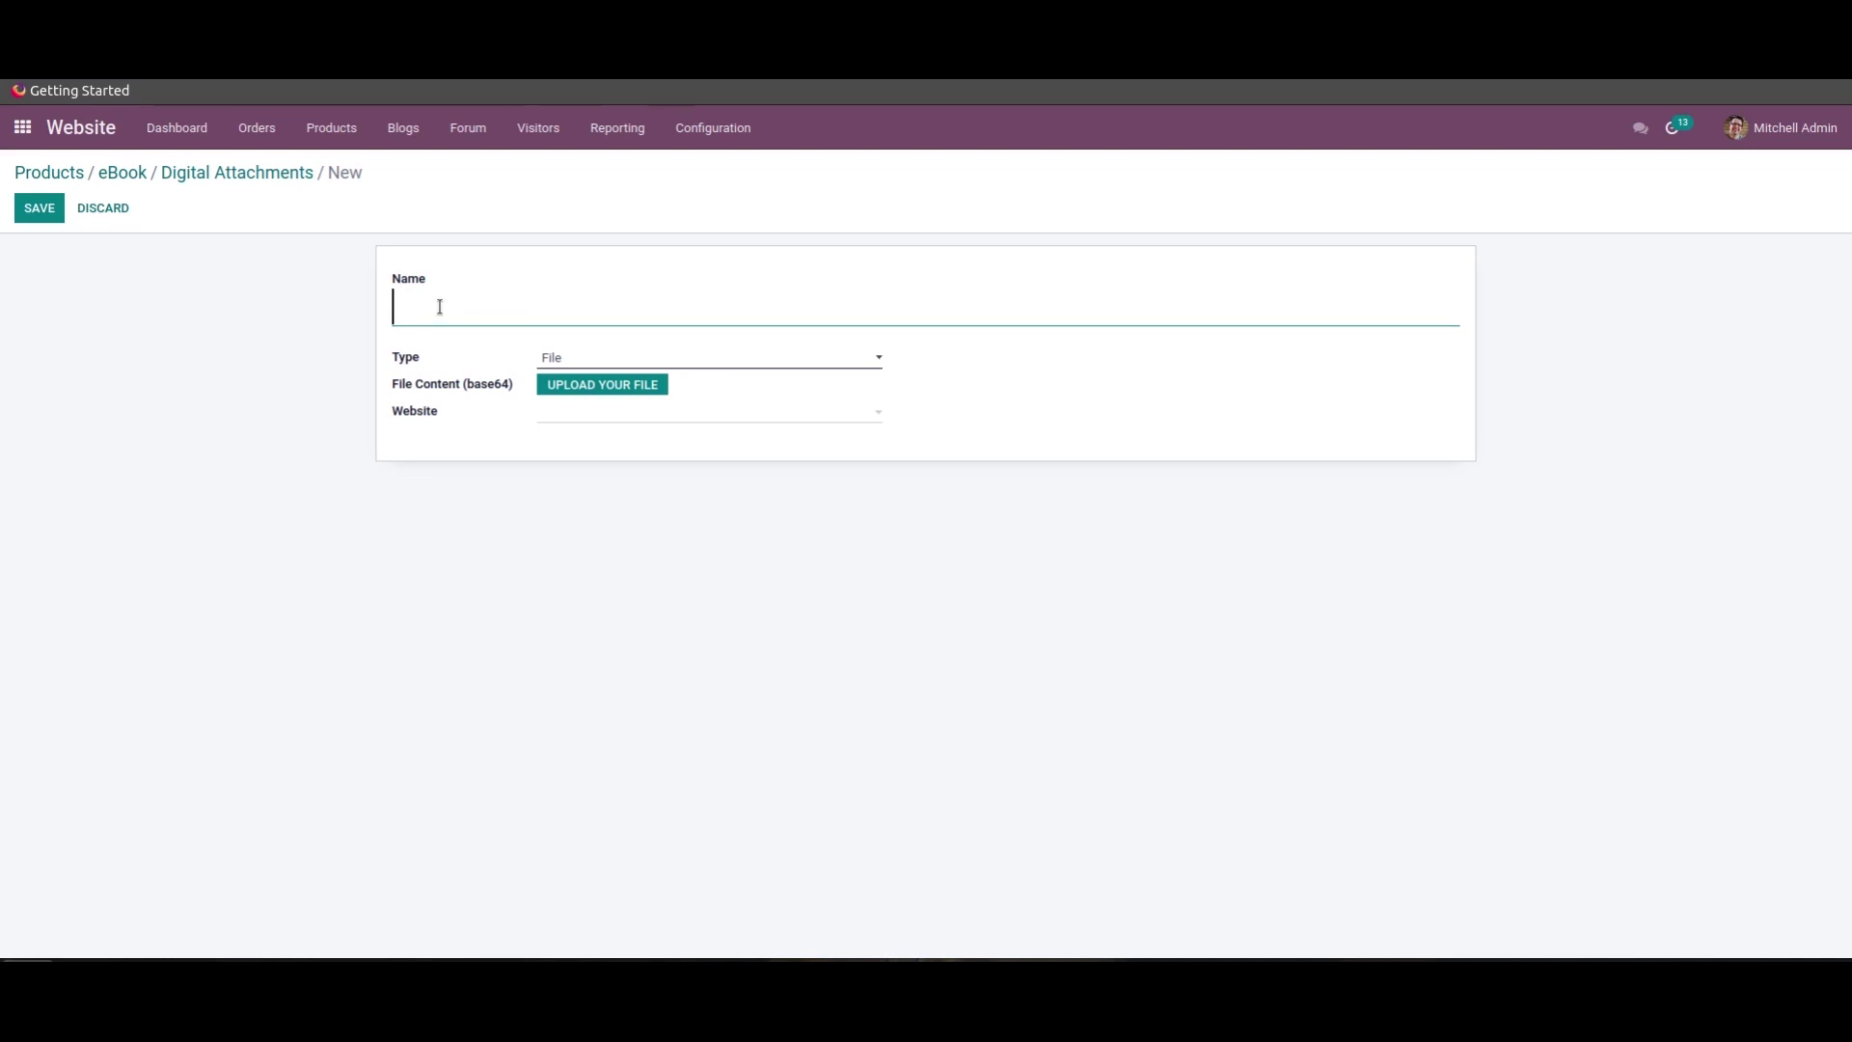
type("eBook")
left_click(614, 365)
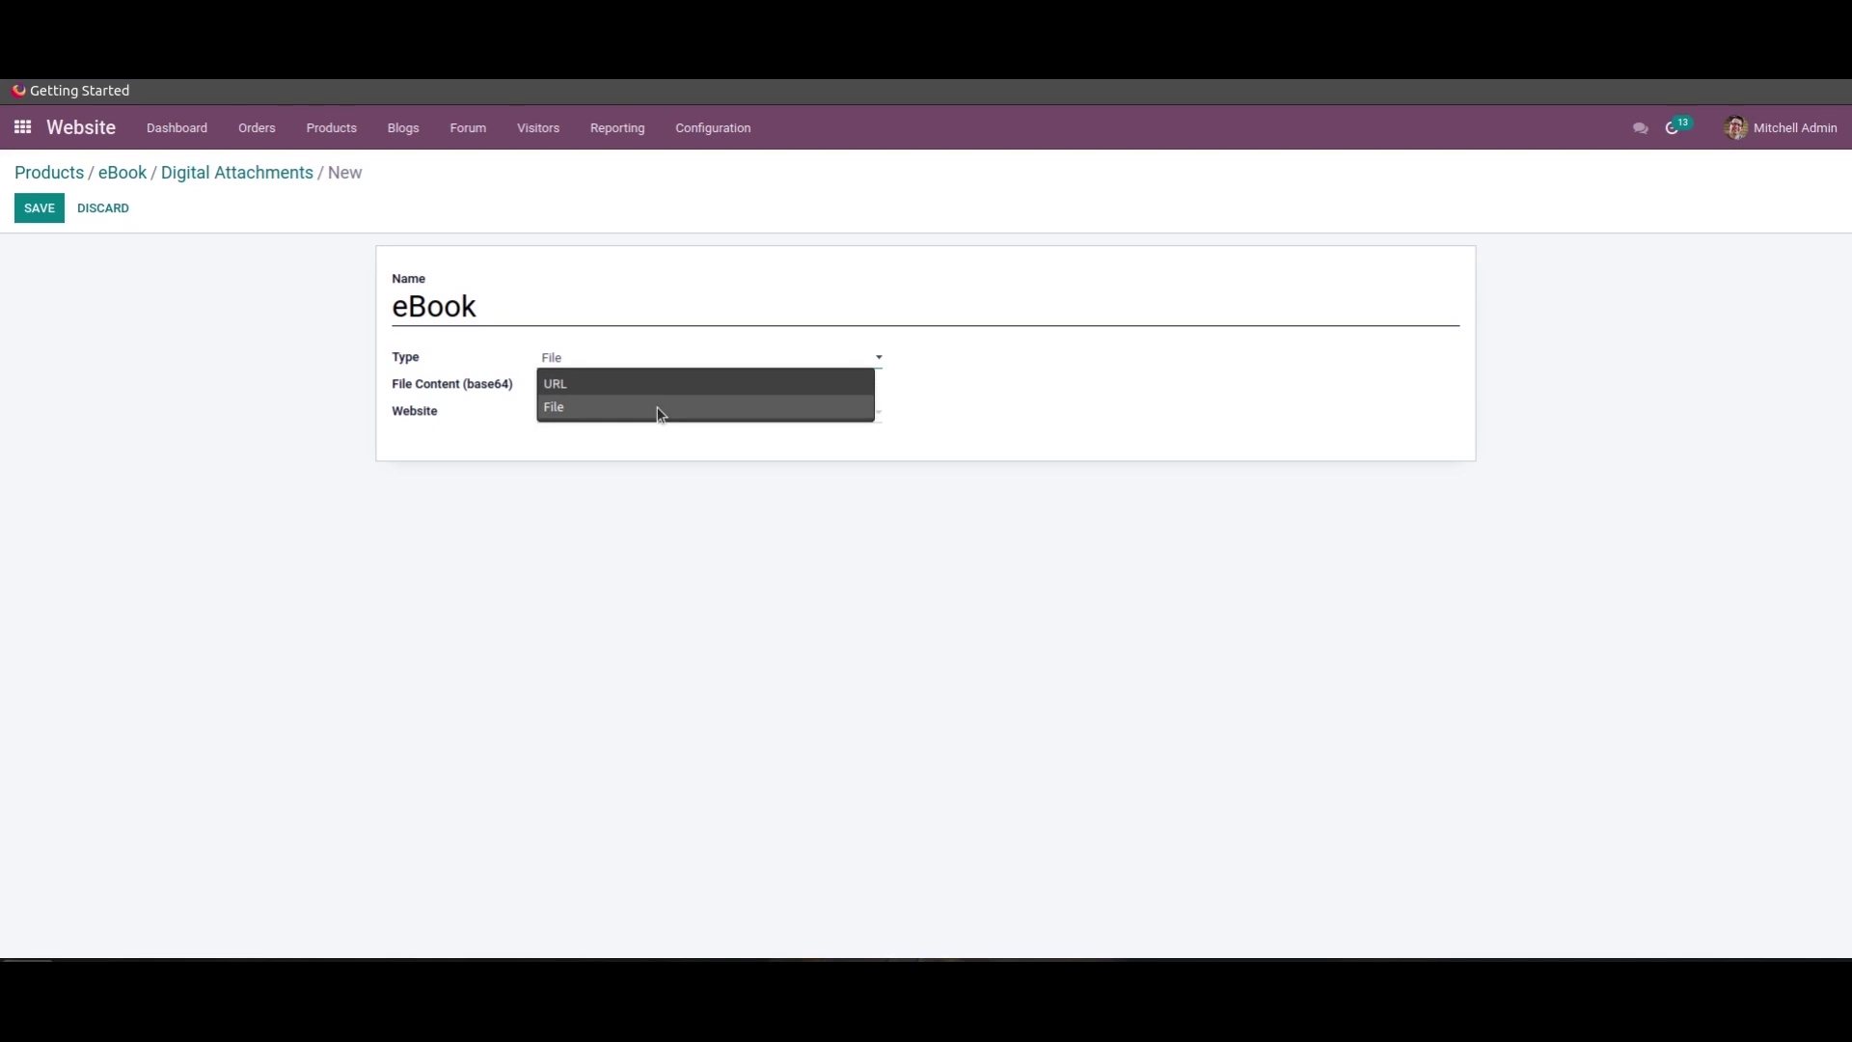
left_click(681, 357)
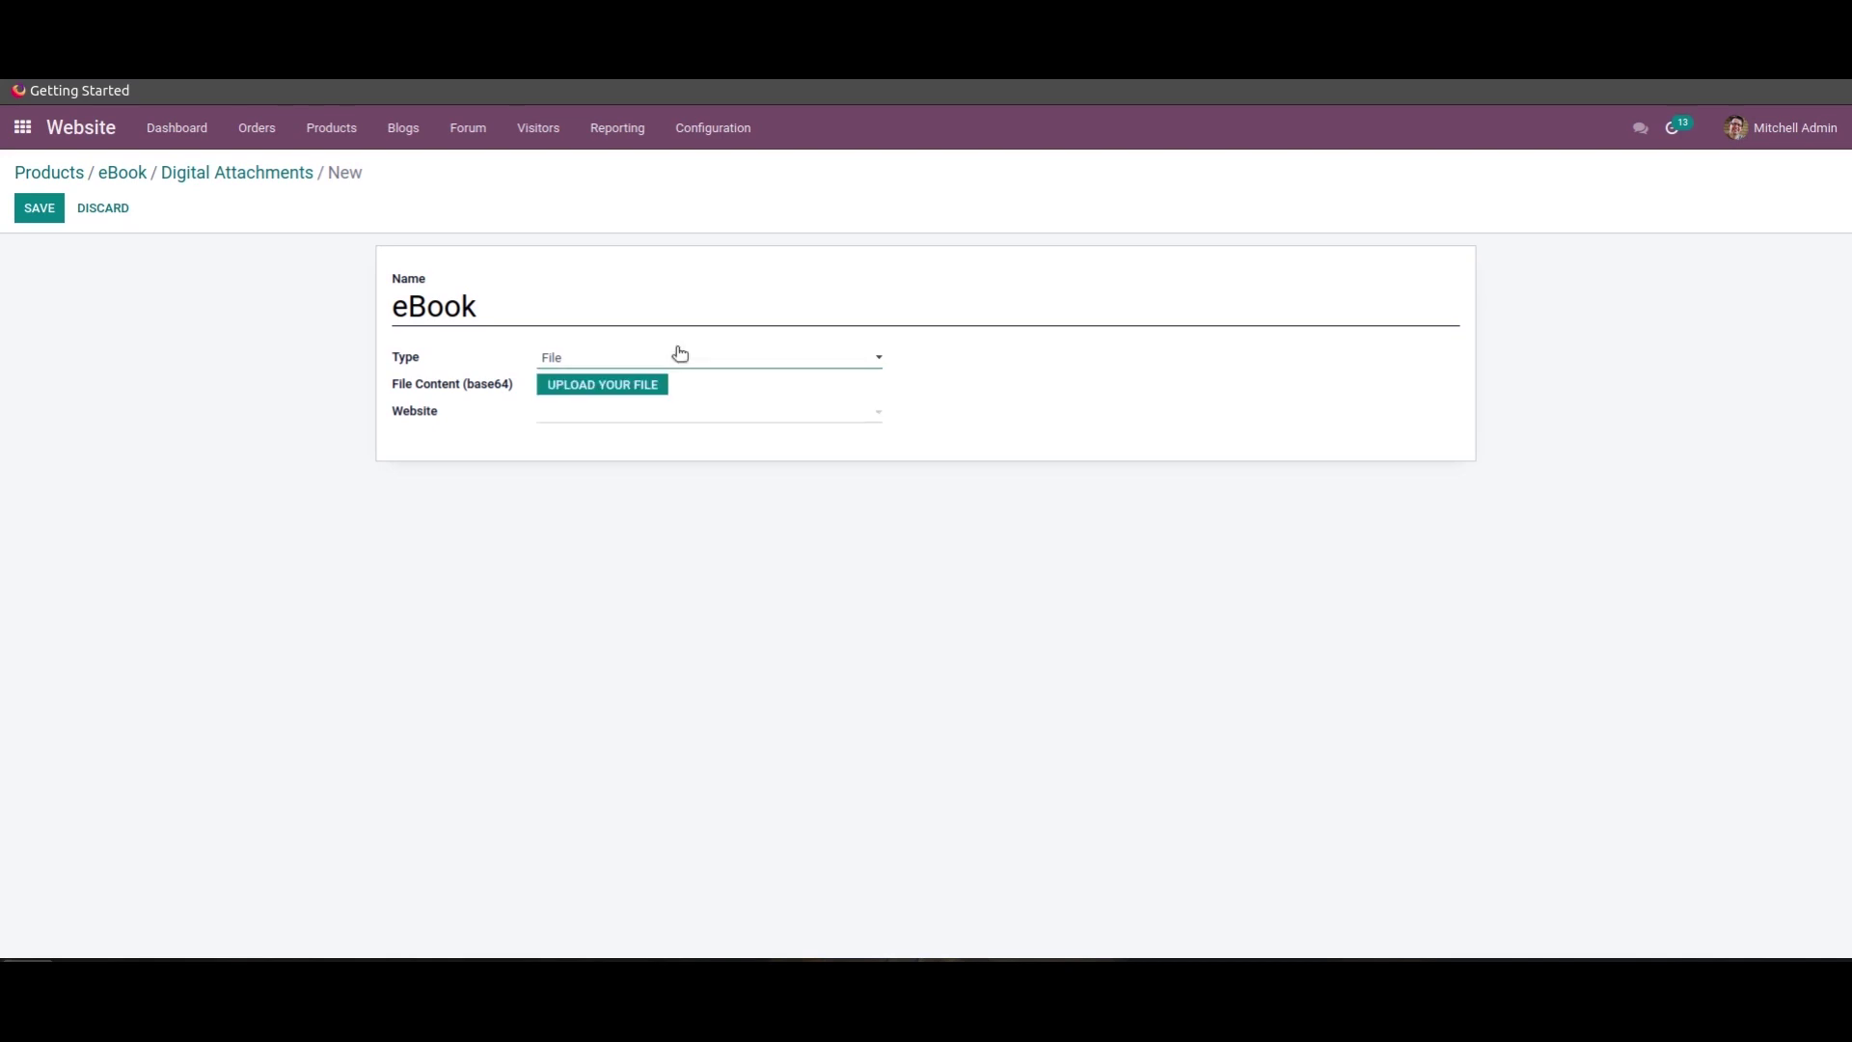
left_click(625, 360)
left_click(629, 385)
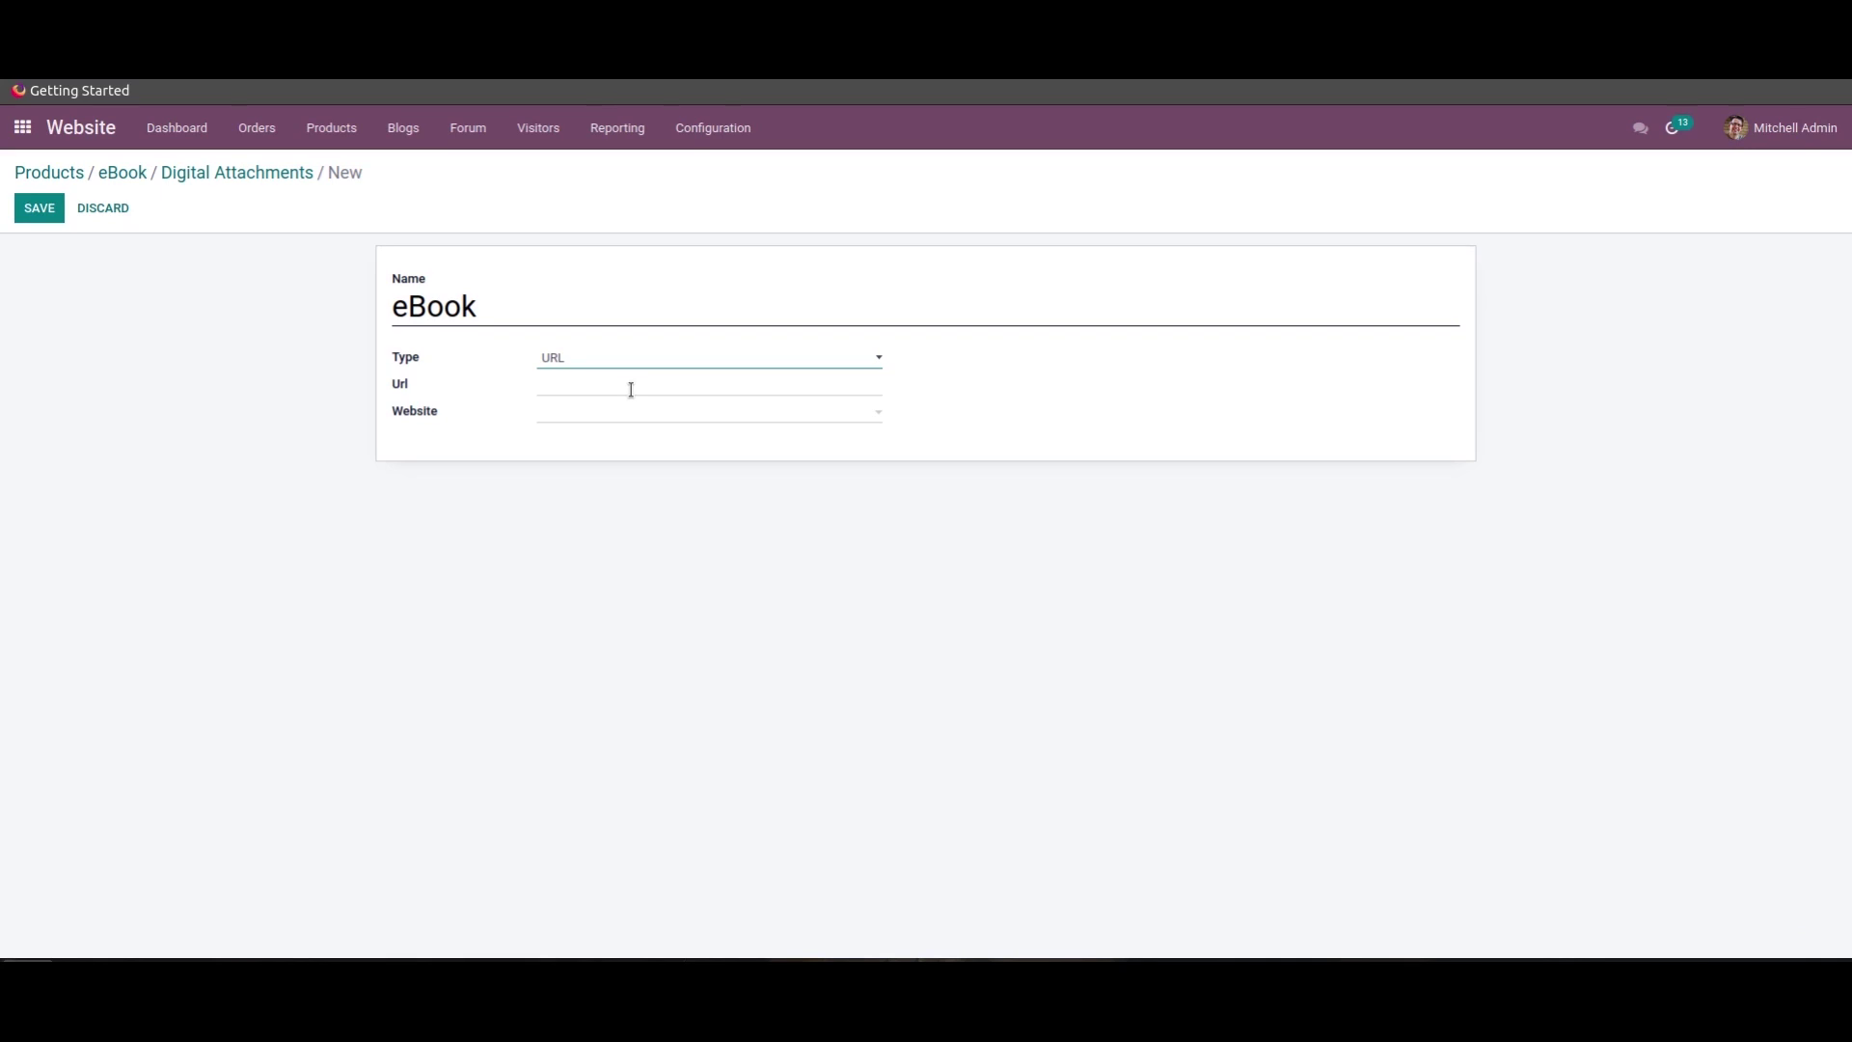
left_click(627, 361)
Upload ebook.jpeg from Pictures as the attachment's file and save the attachment.
left_click(625, 400)
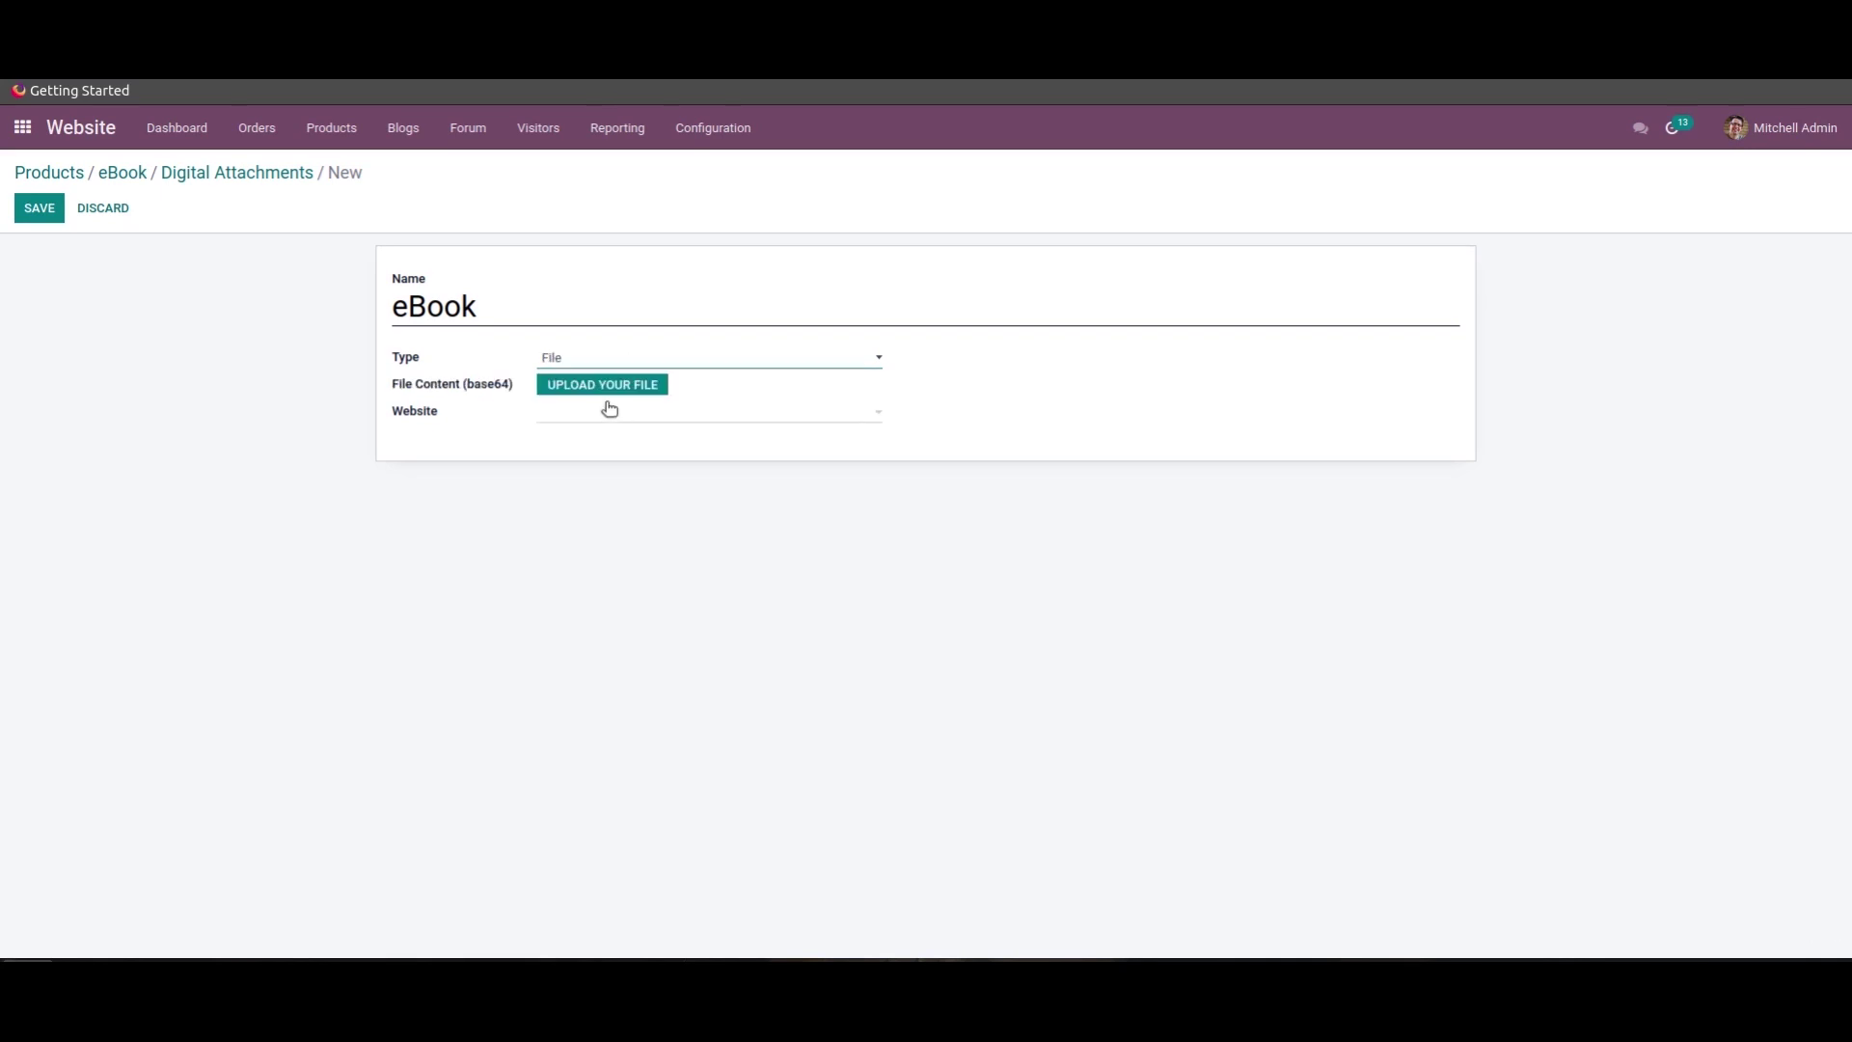
left_click(587, 386)
left_click(627, 165)
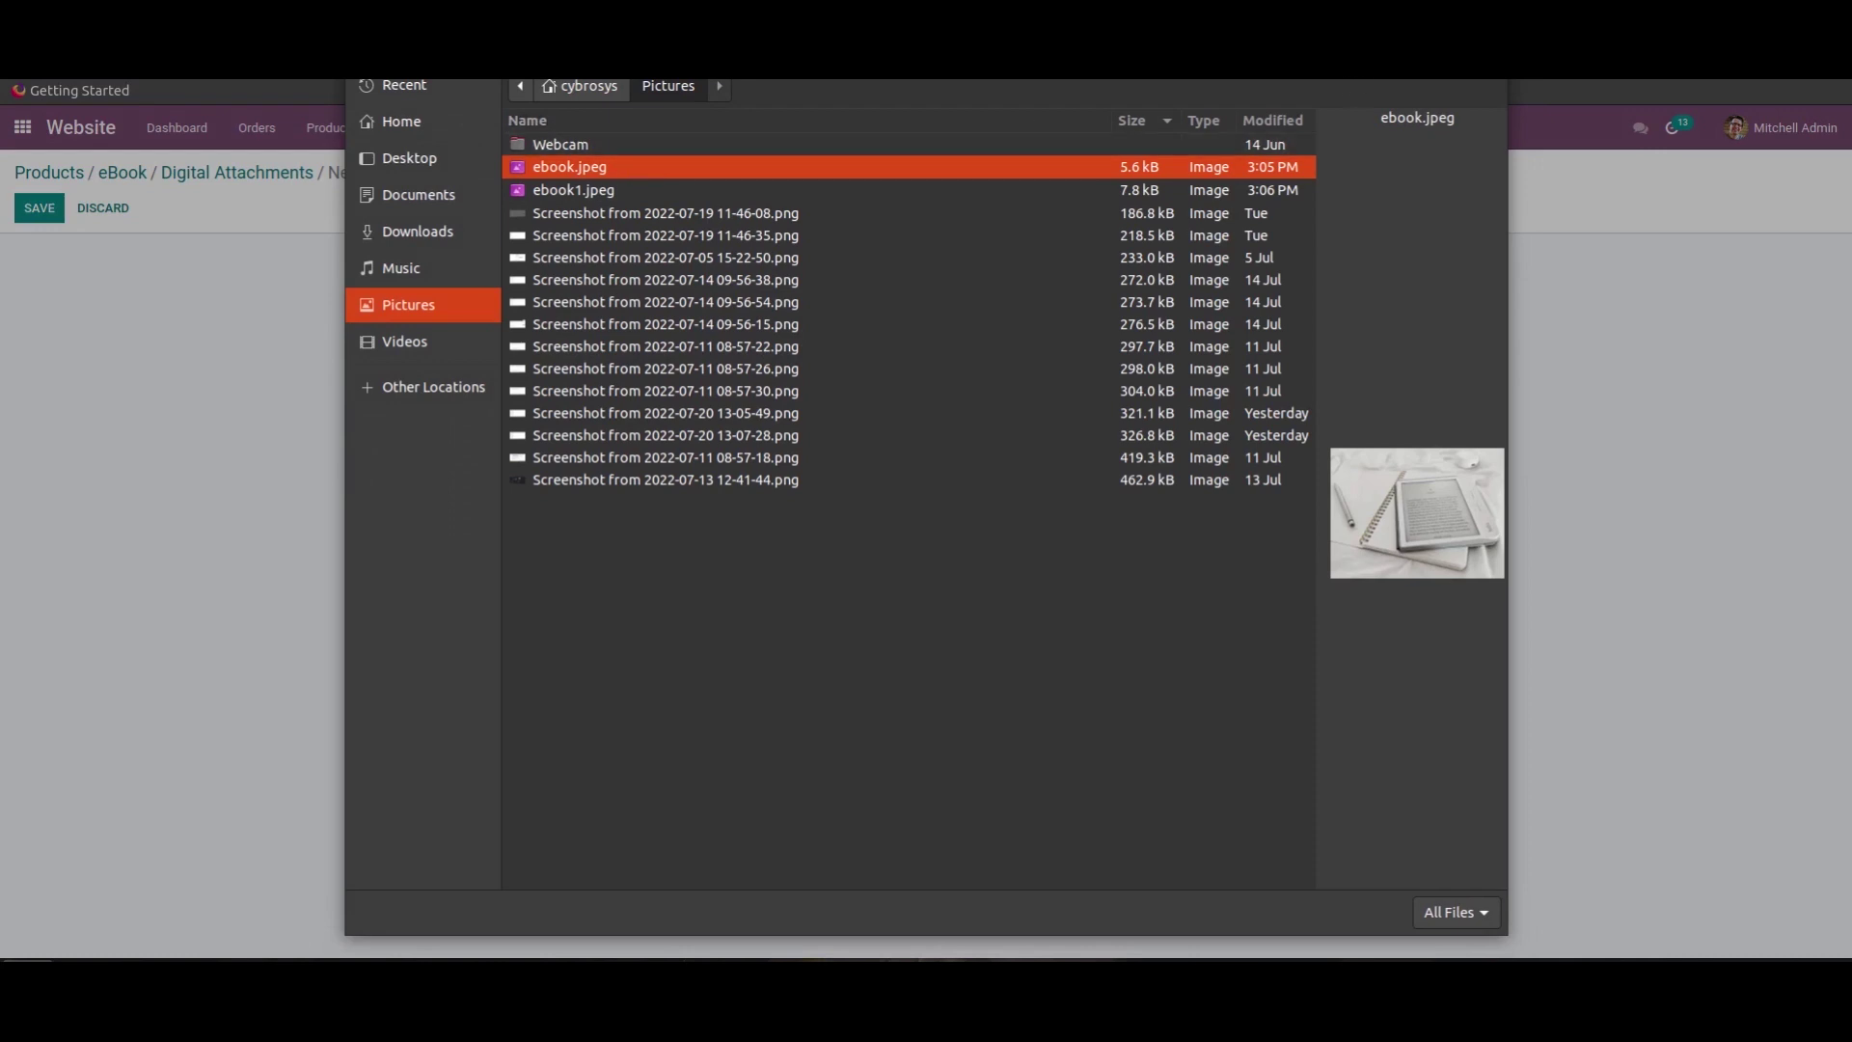
double_click(627, 165)
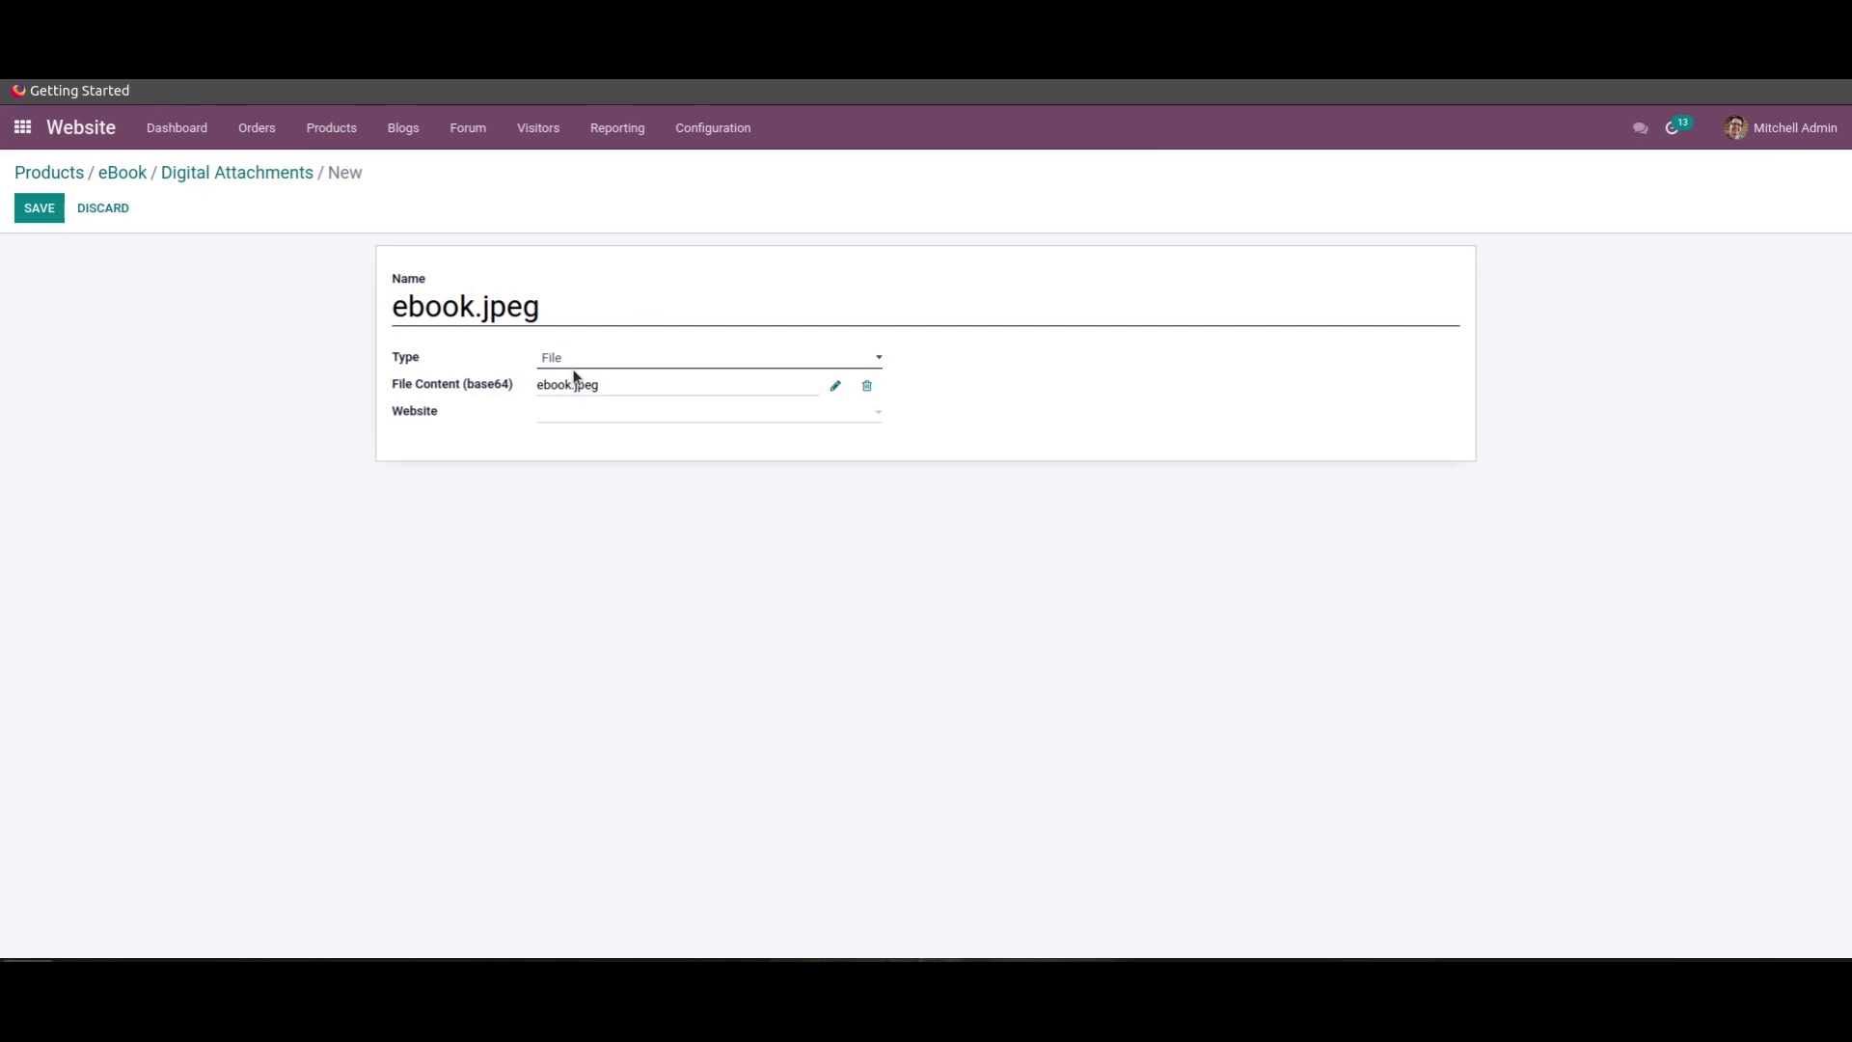
left_click(41, 206)
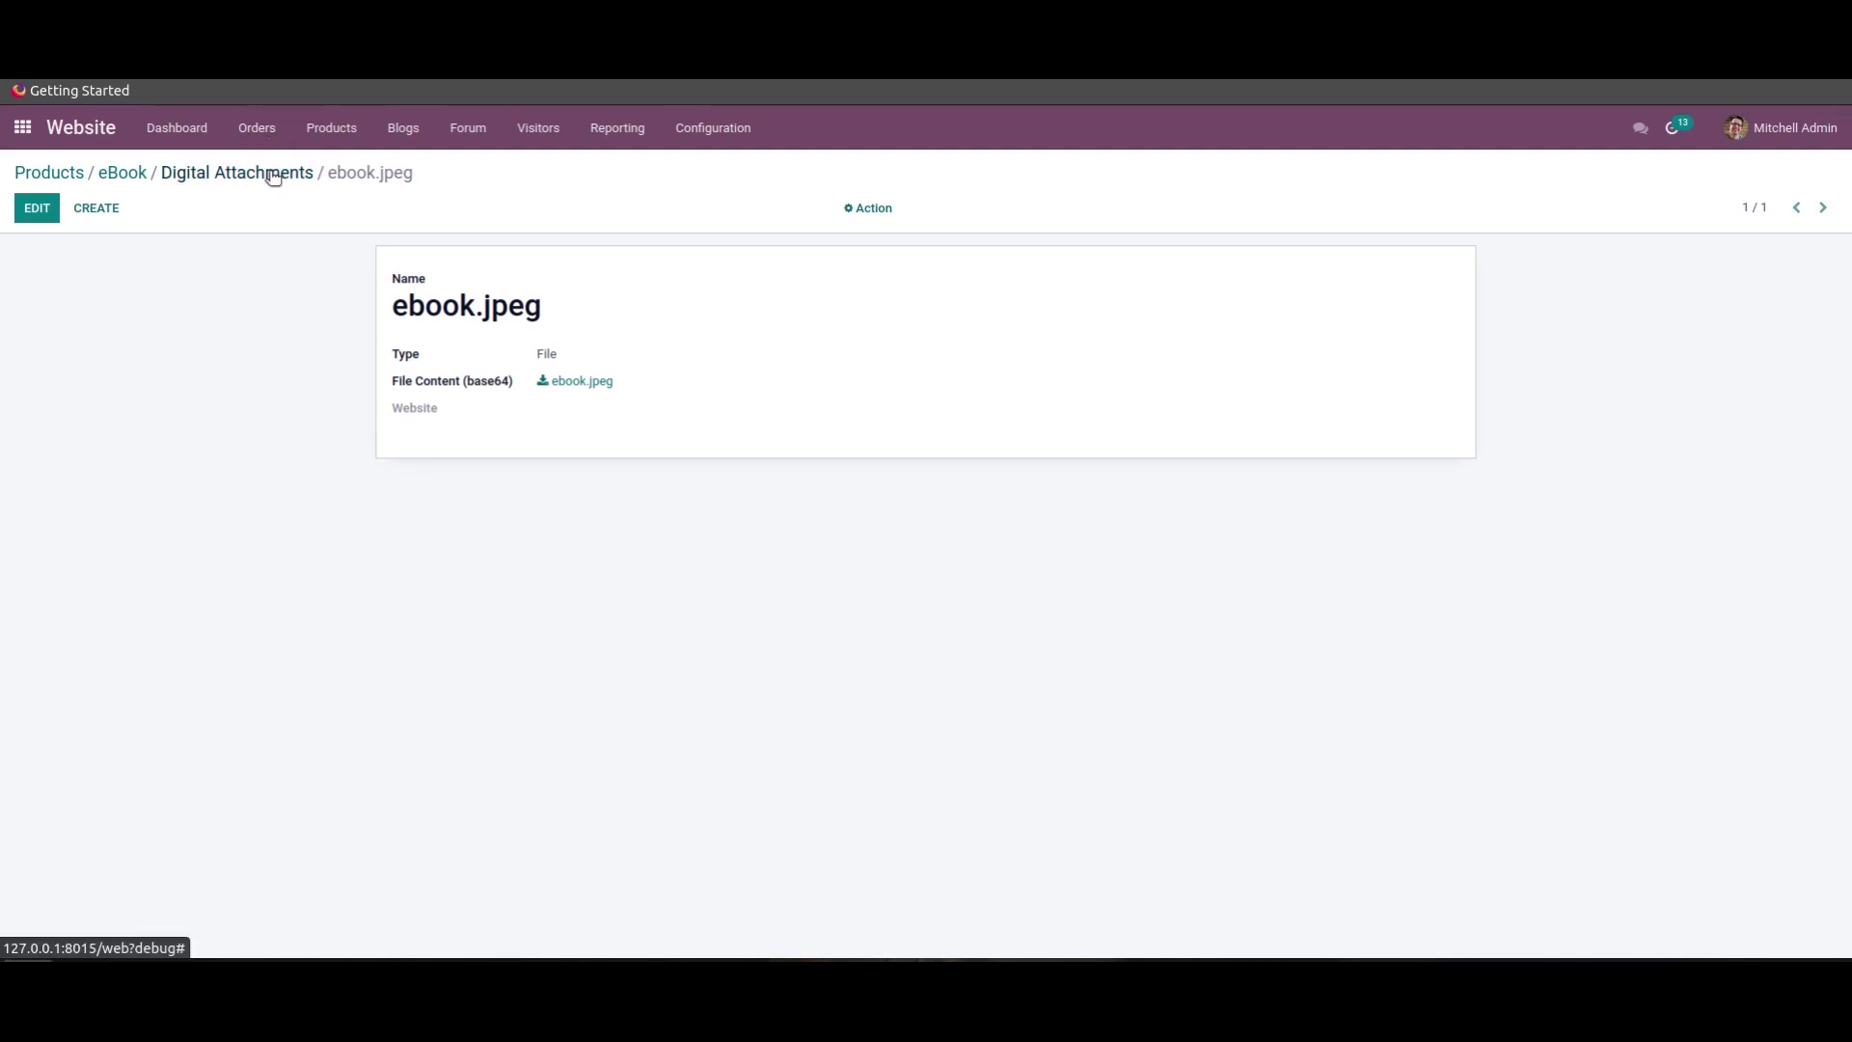
Publish eBook, find it in the Shop by searching 'eb', and add it to the cart.
left_click(123, 169)
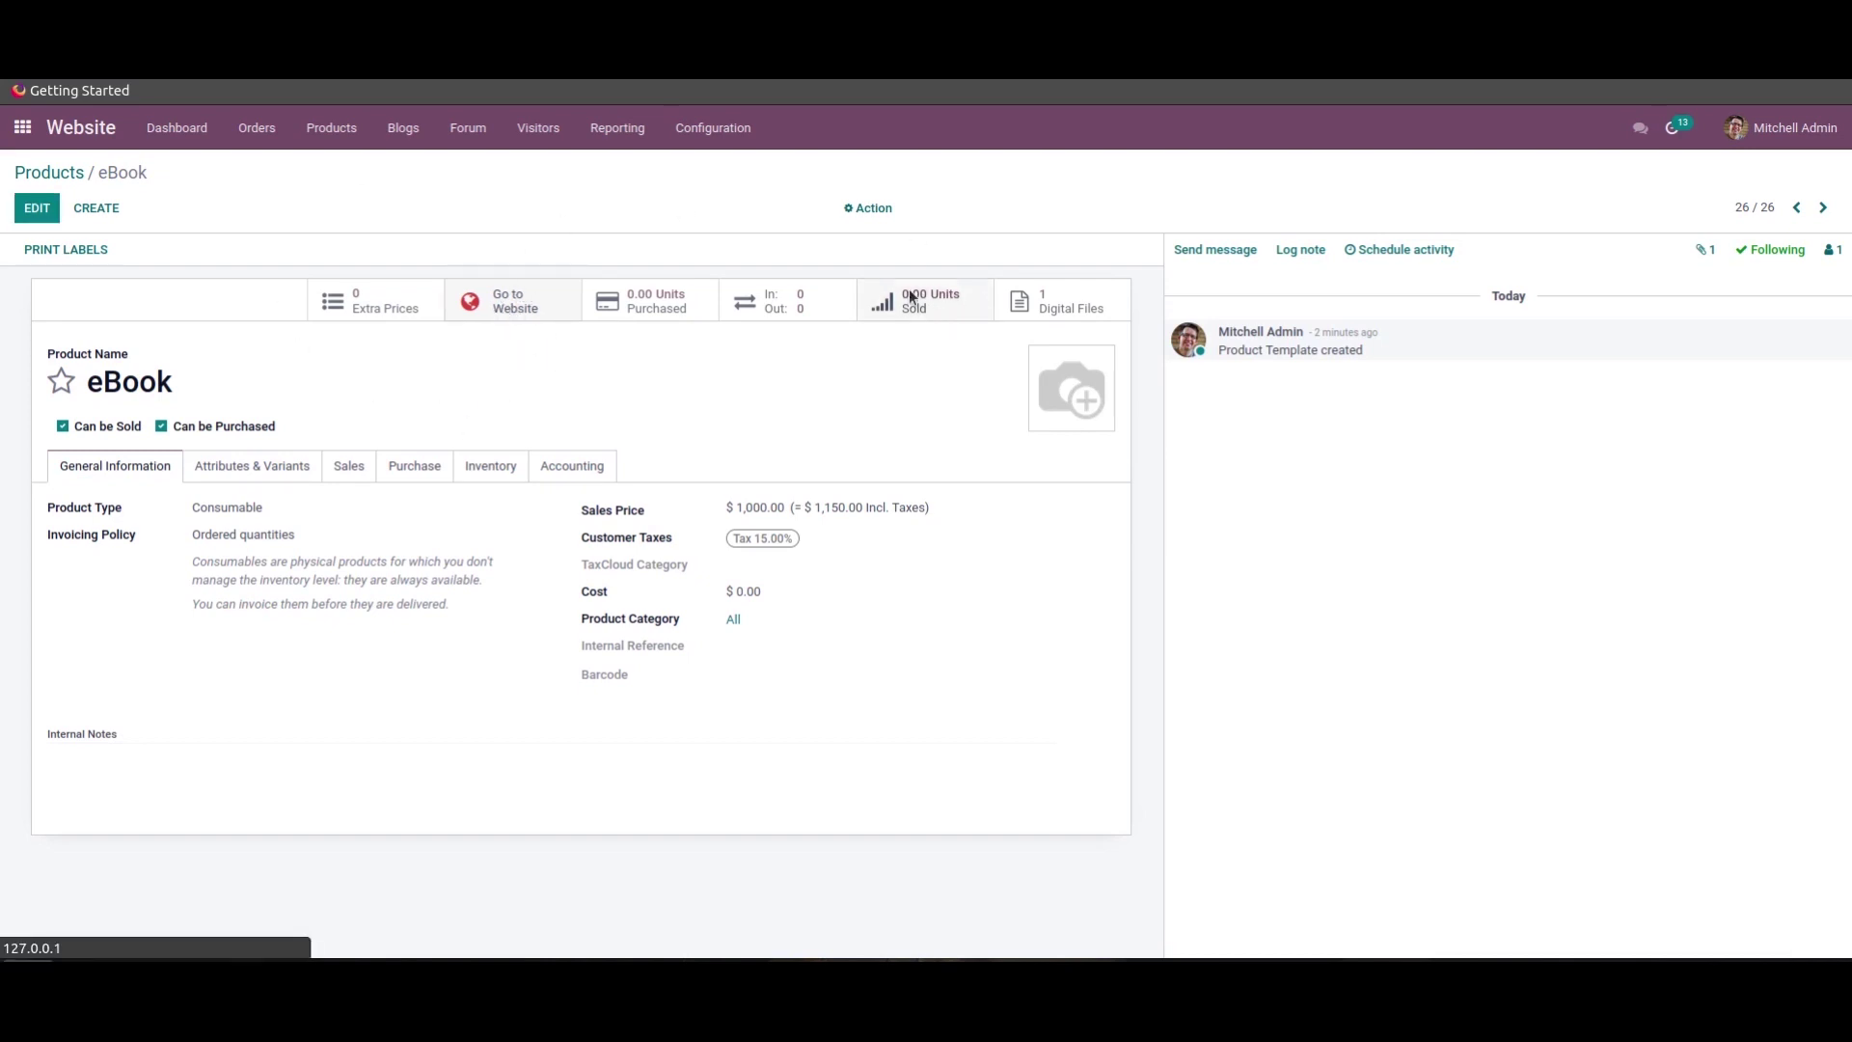
left_click(1451, 128)
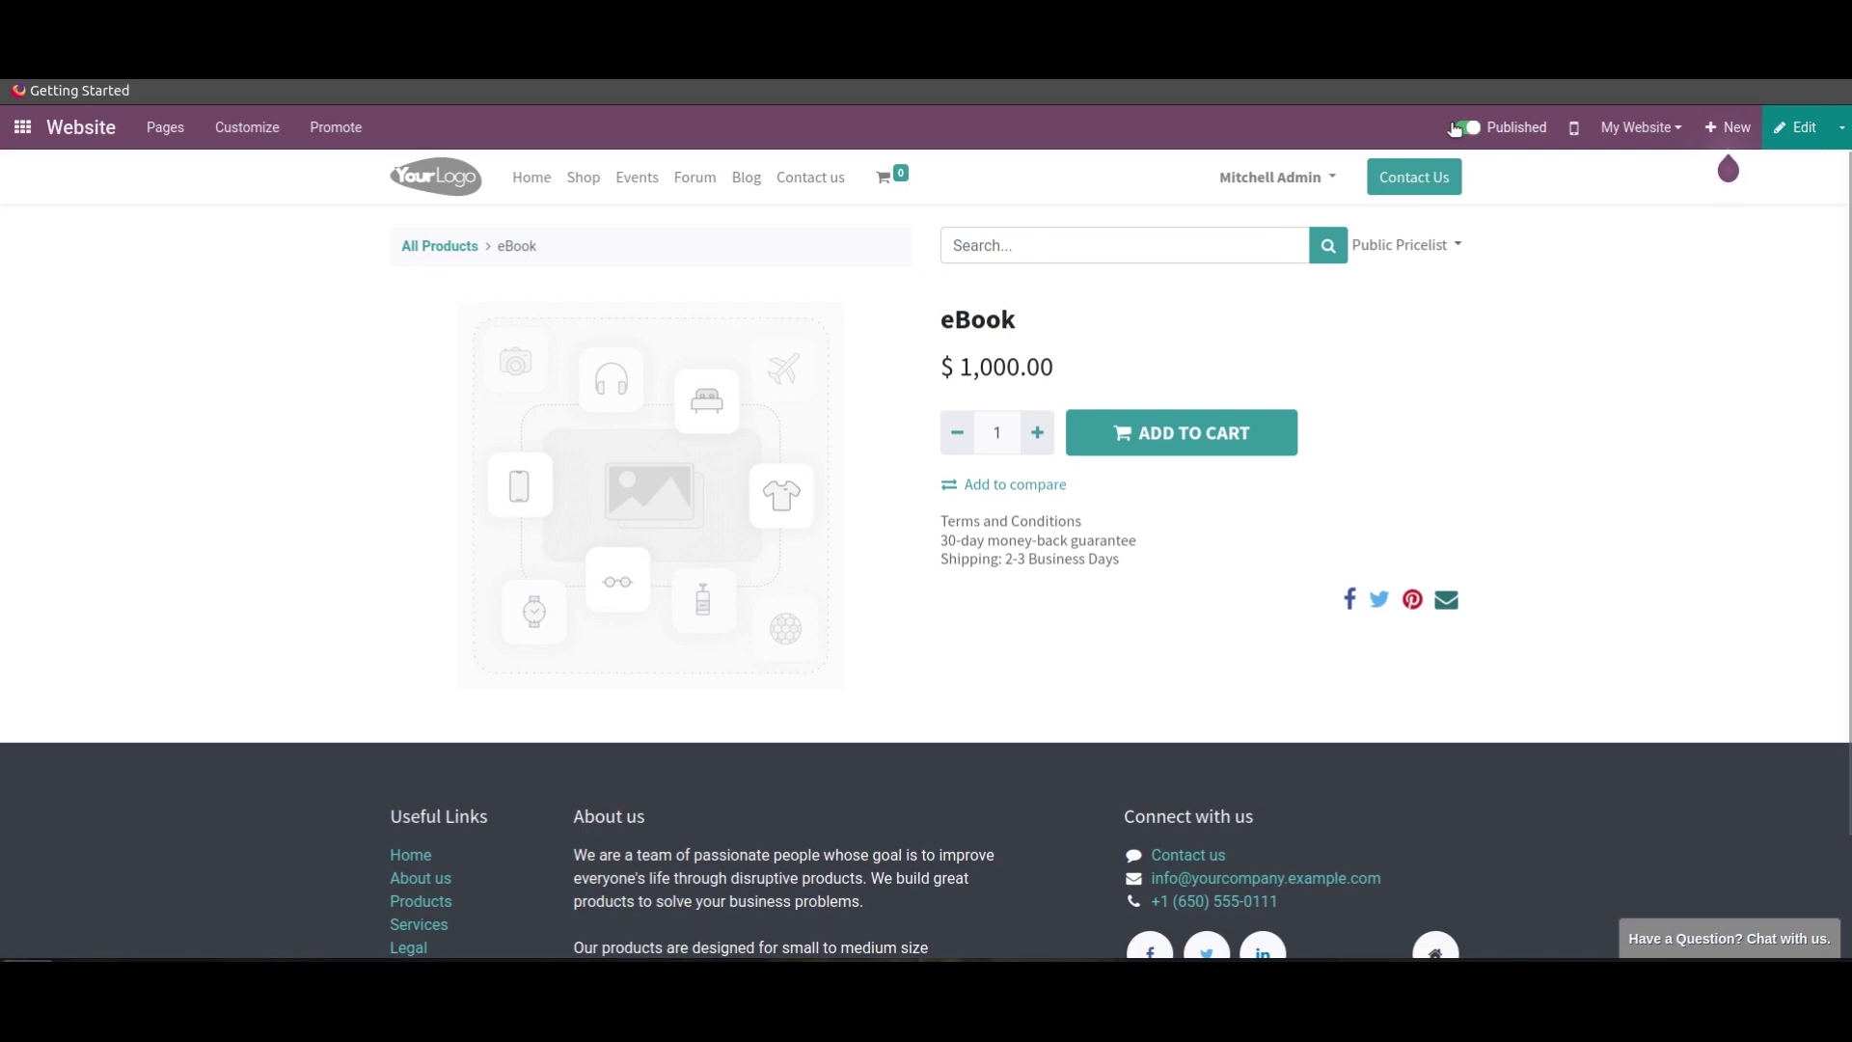
left_click(584, 176)
left_click(512, 235)
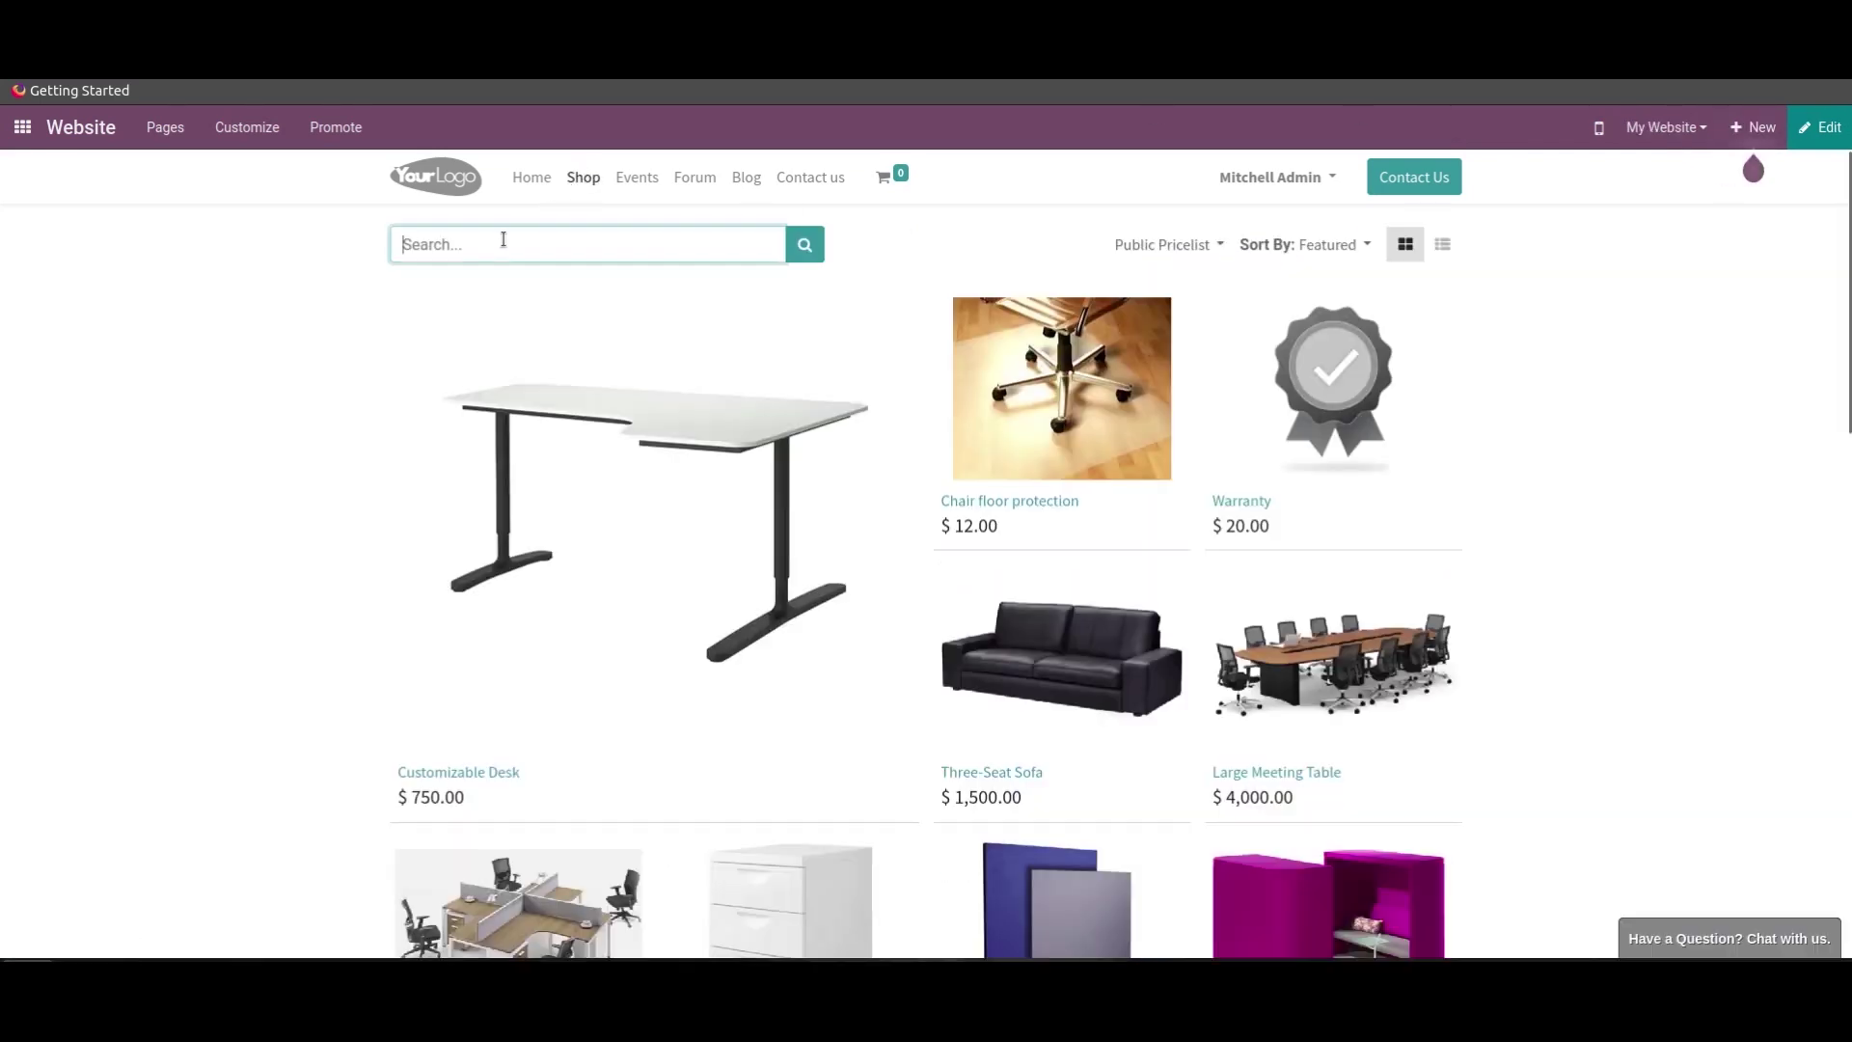
type("eb")
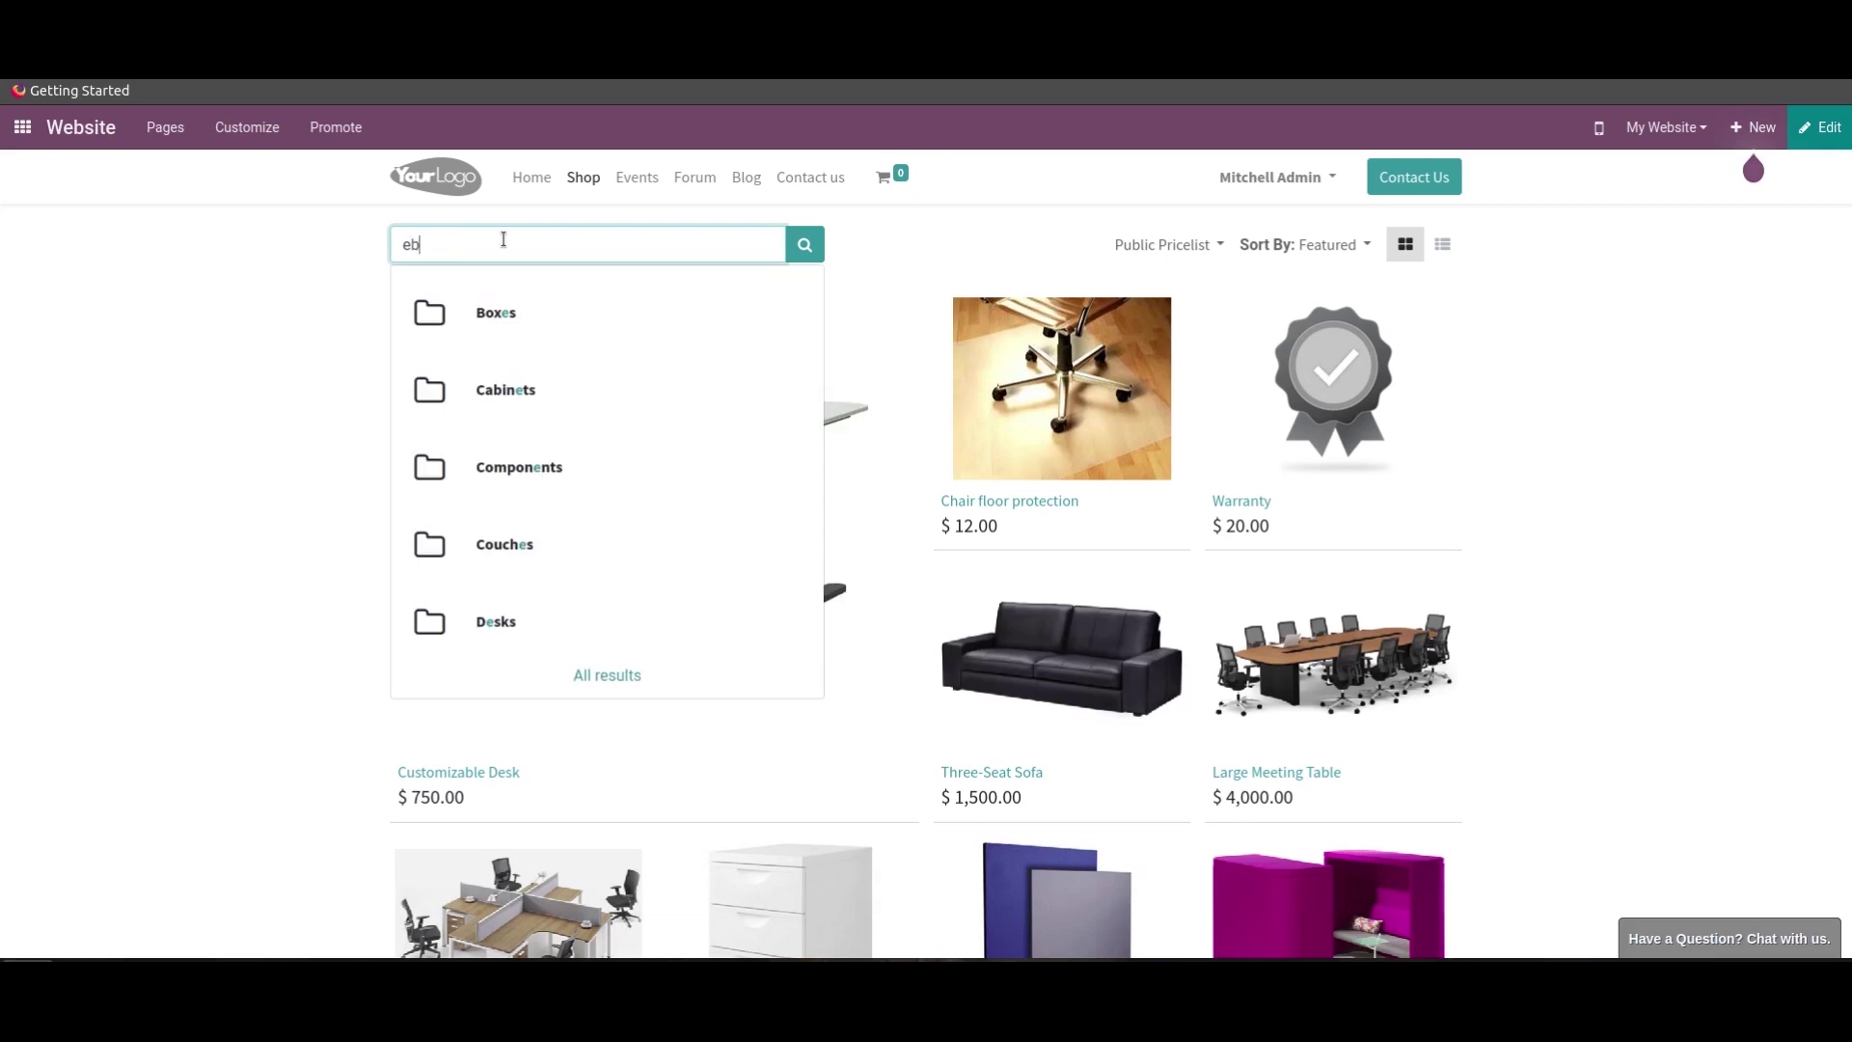
left_click(593, 314)
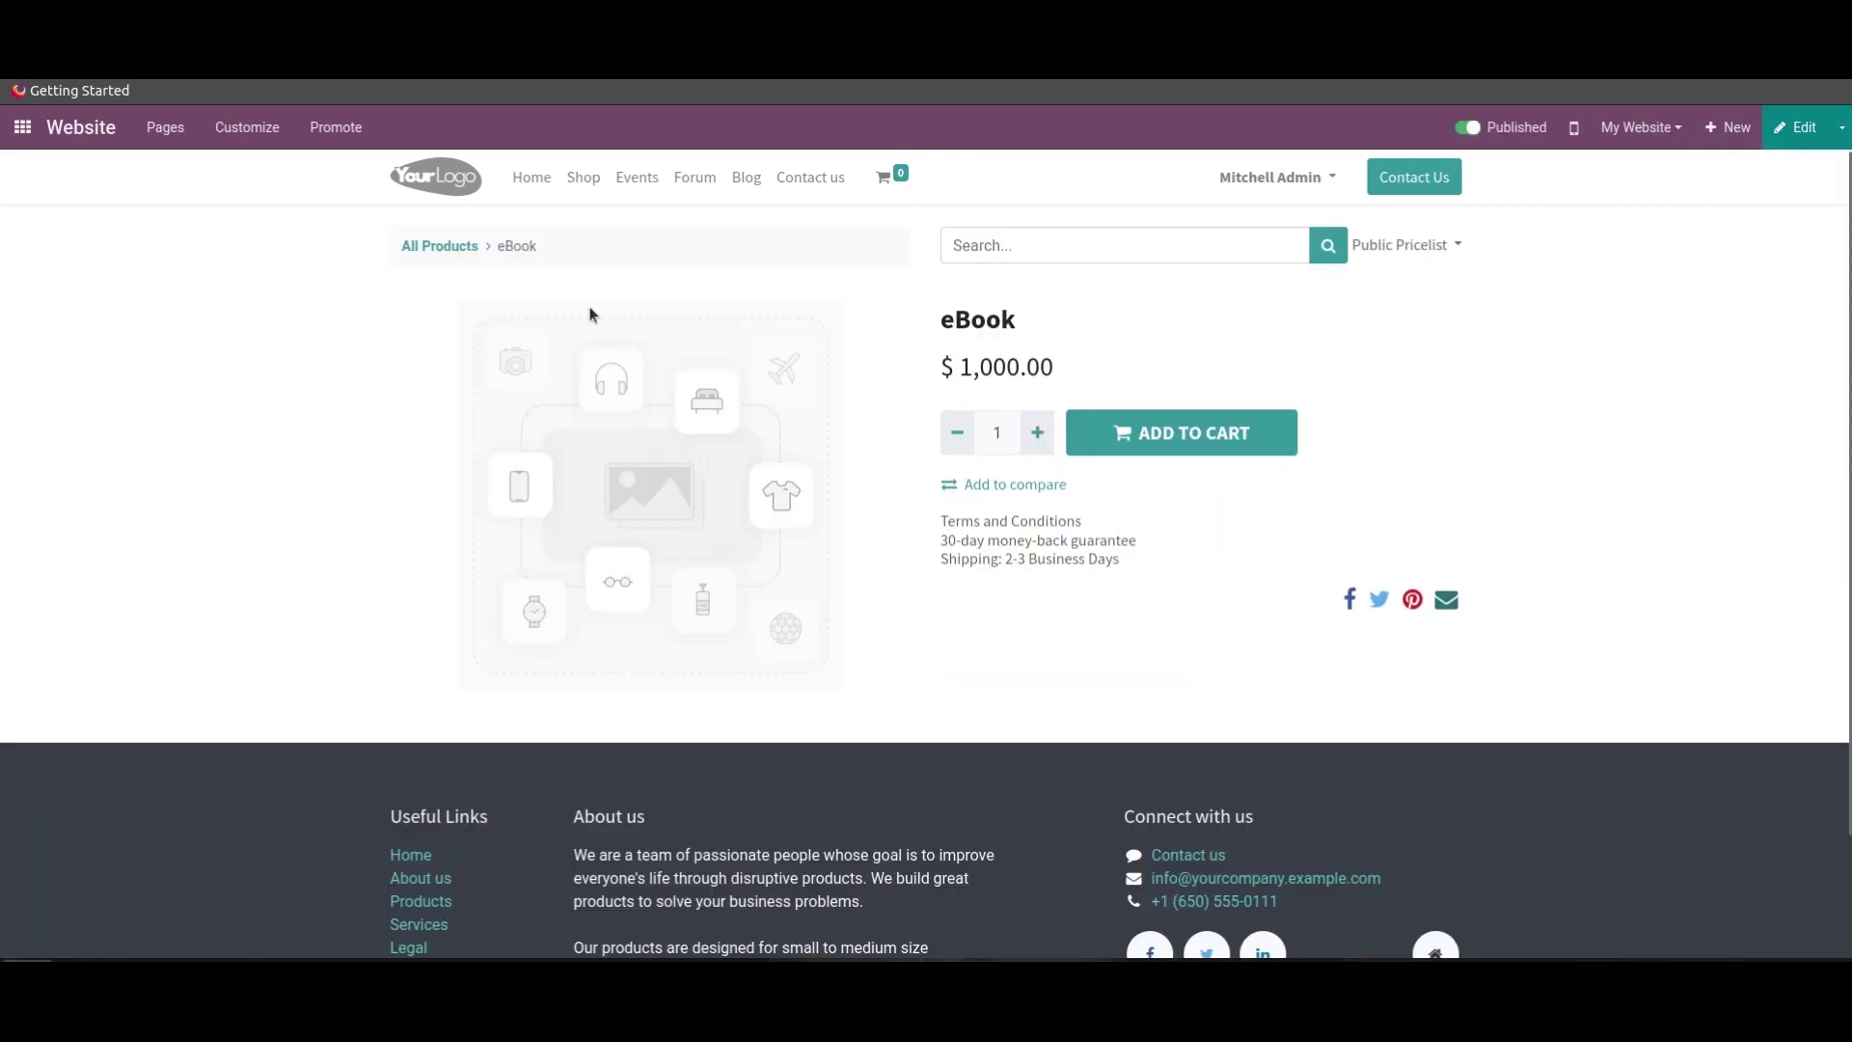
left_click(1164, 432)
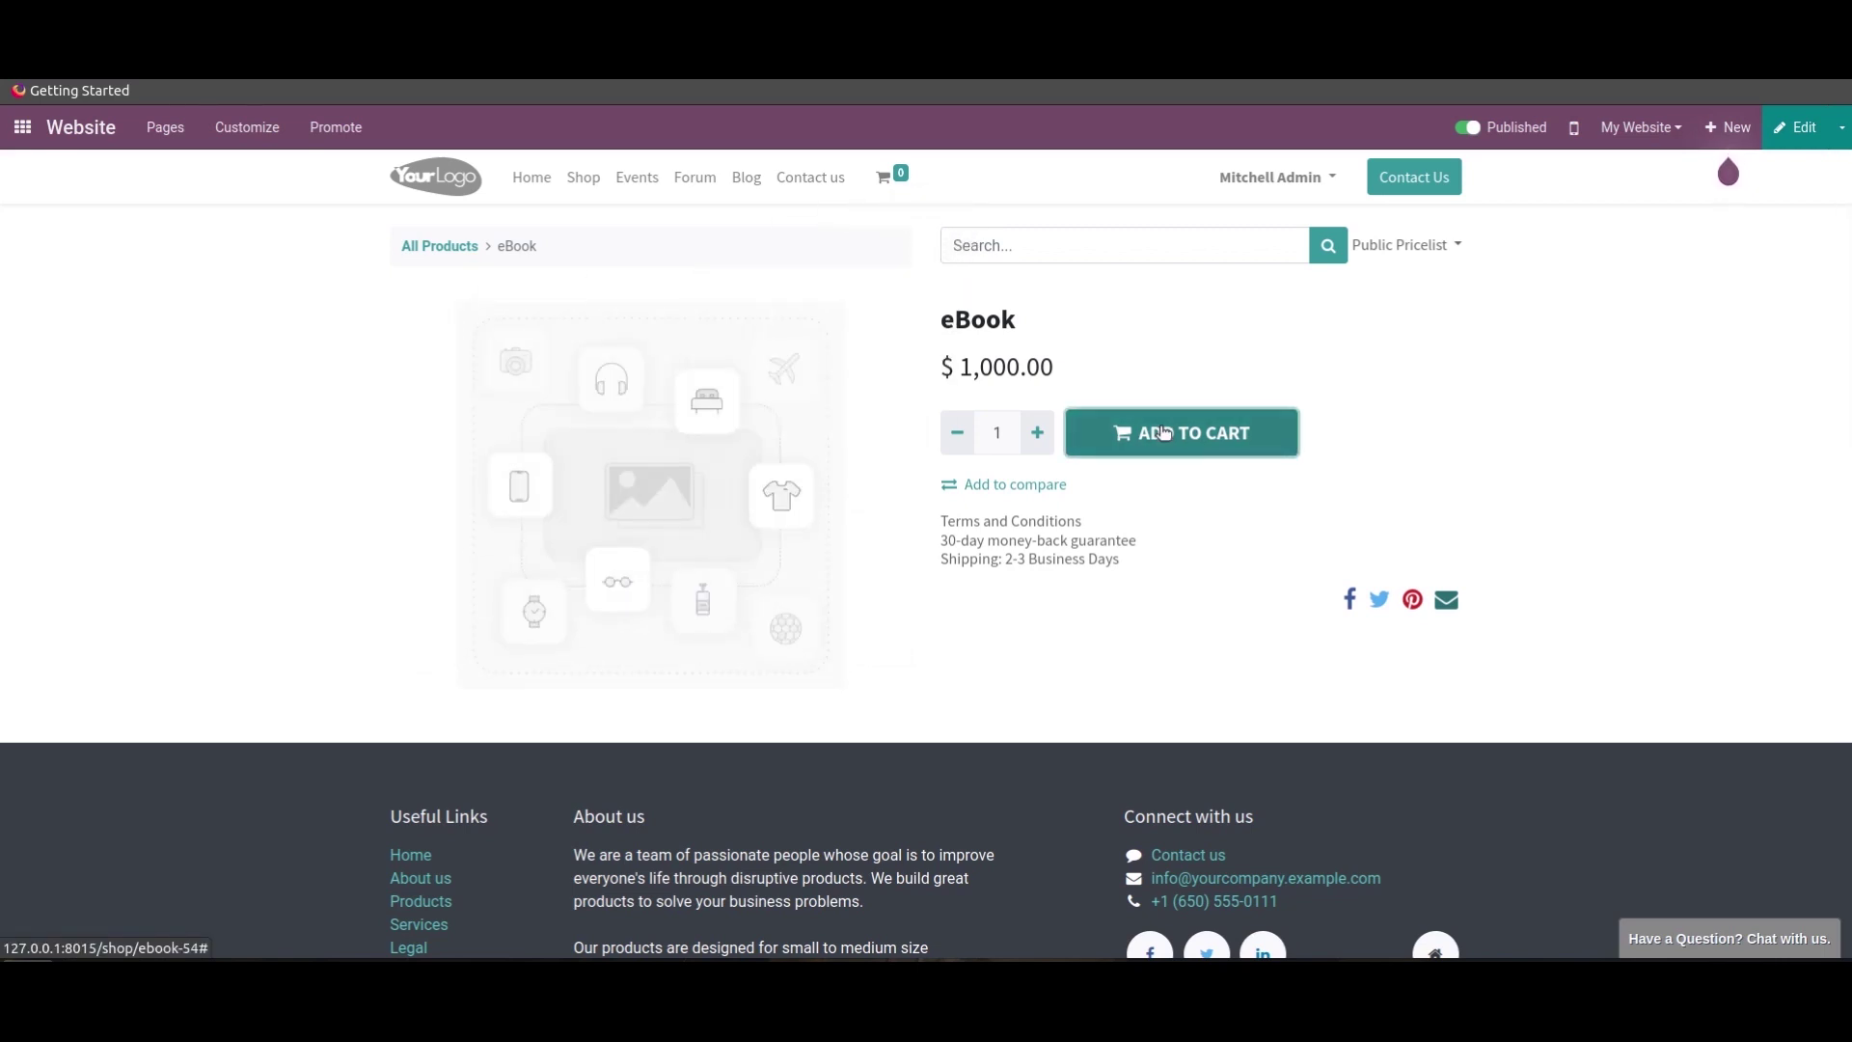
Check out the eBook cart and pay $1,150.00 with the Test payment method.
left_click(884, 177)
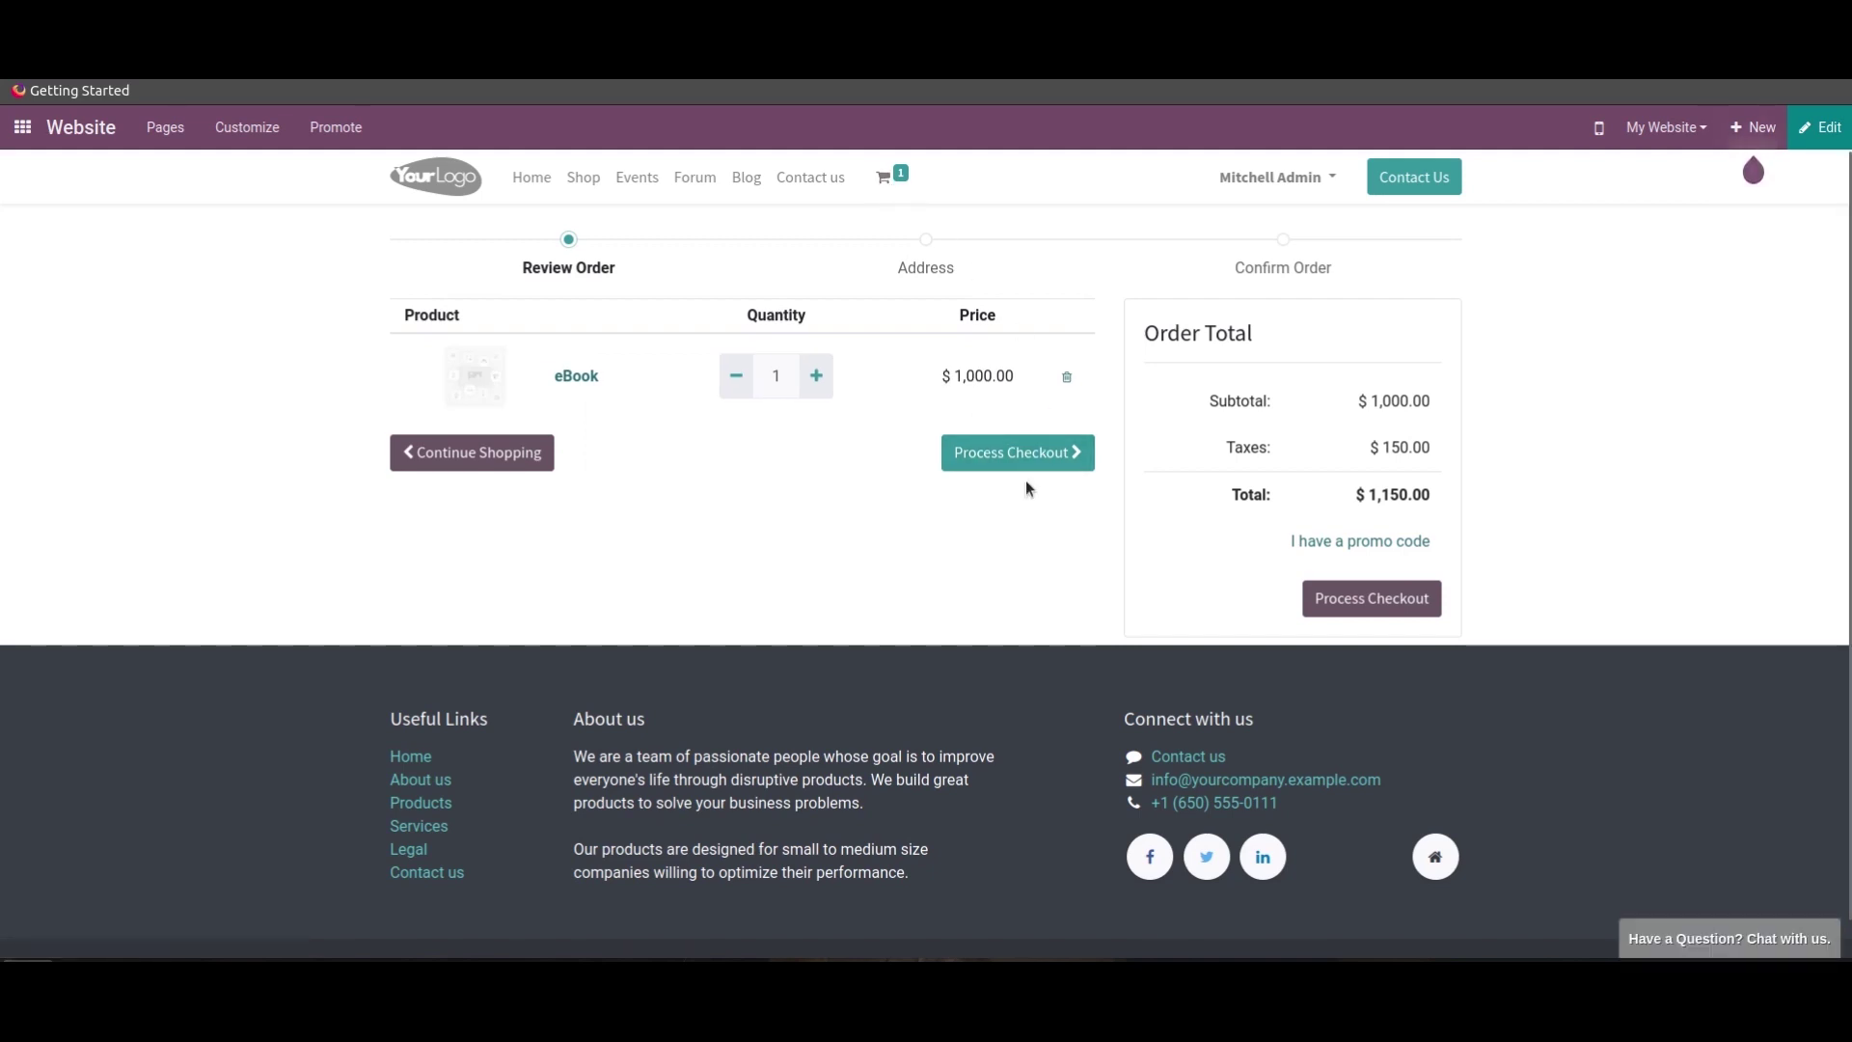
left_click(1025, 451)
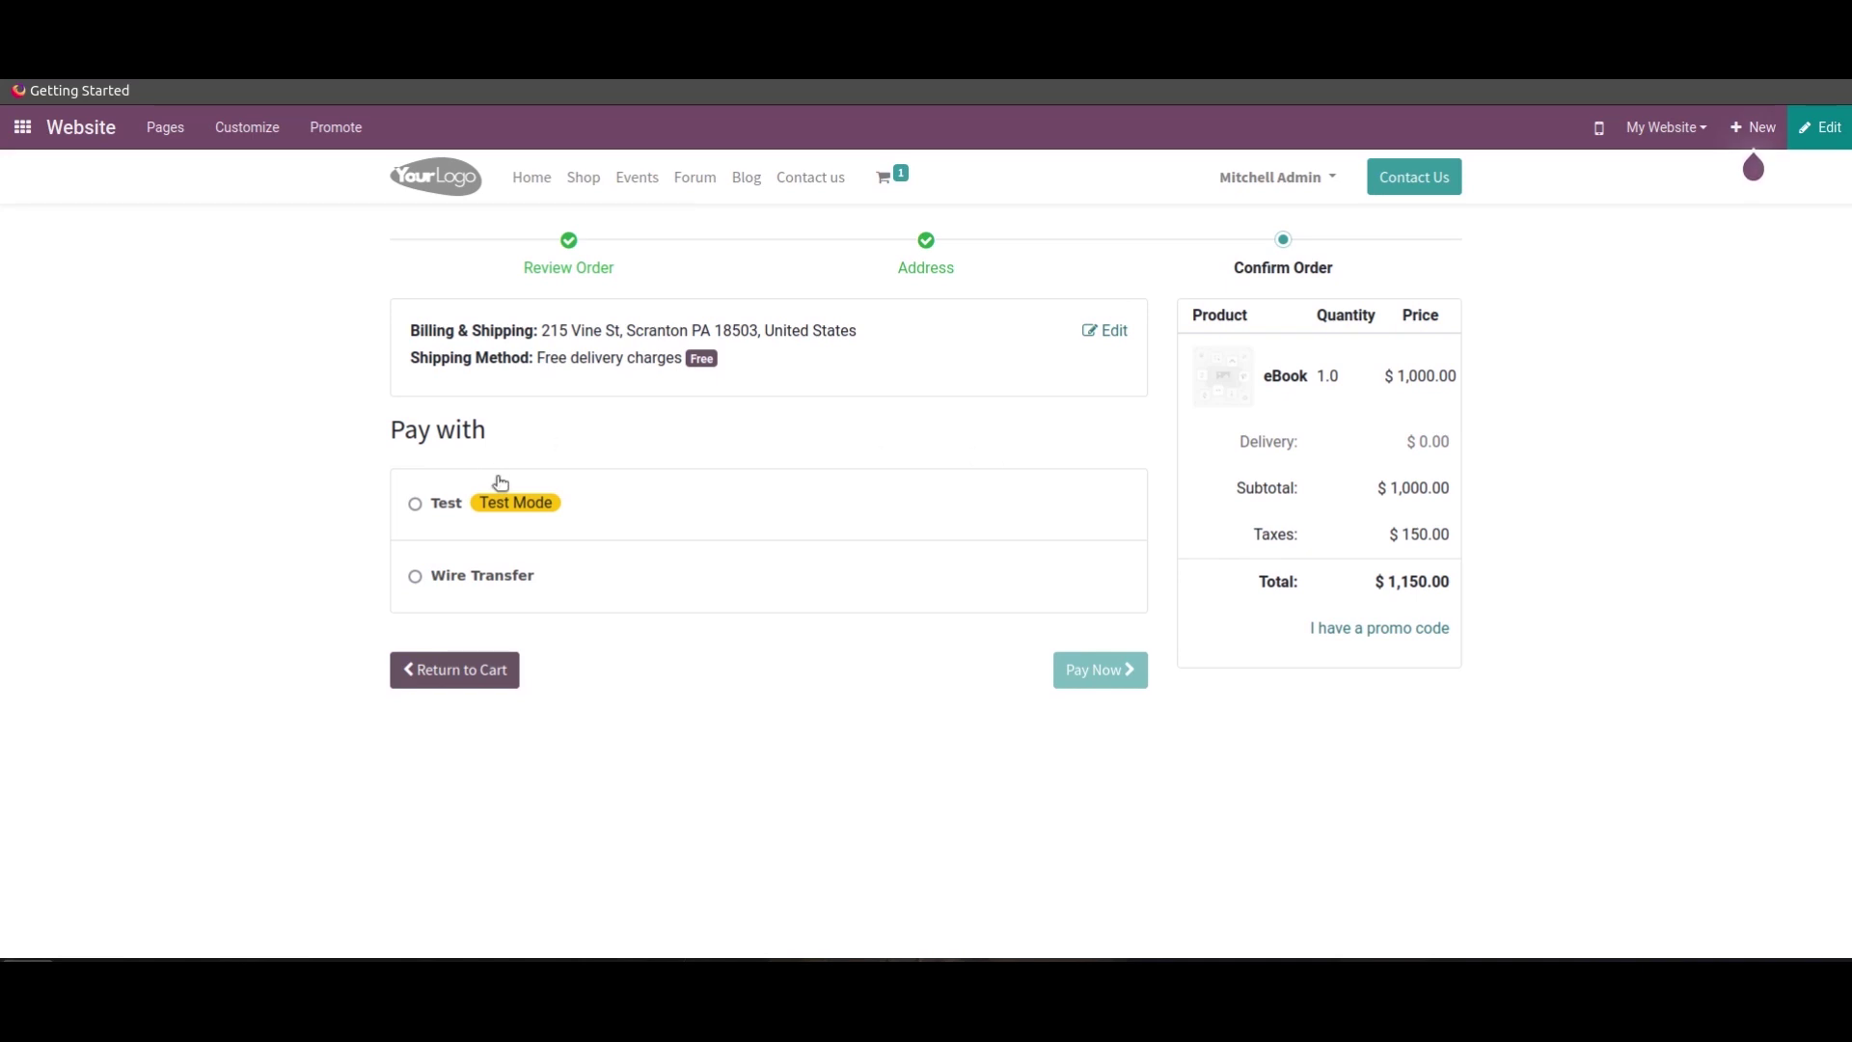
left_click(415, 503)
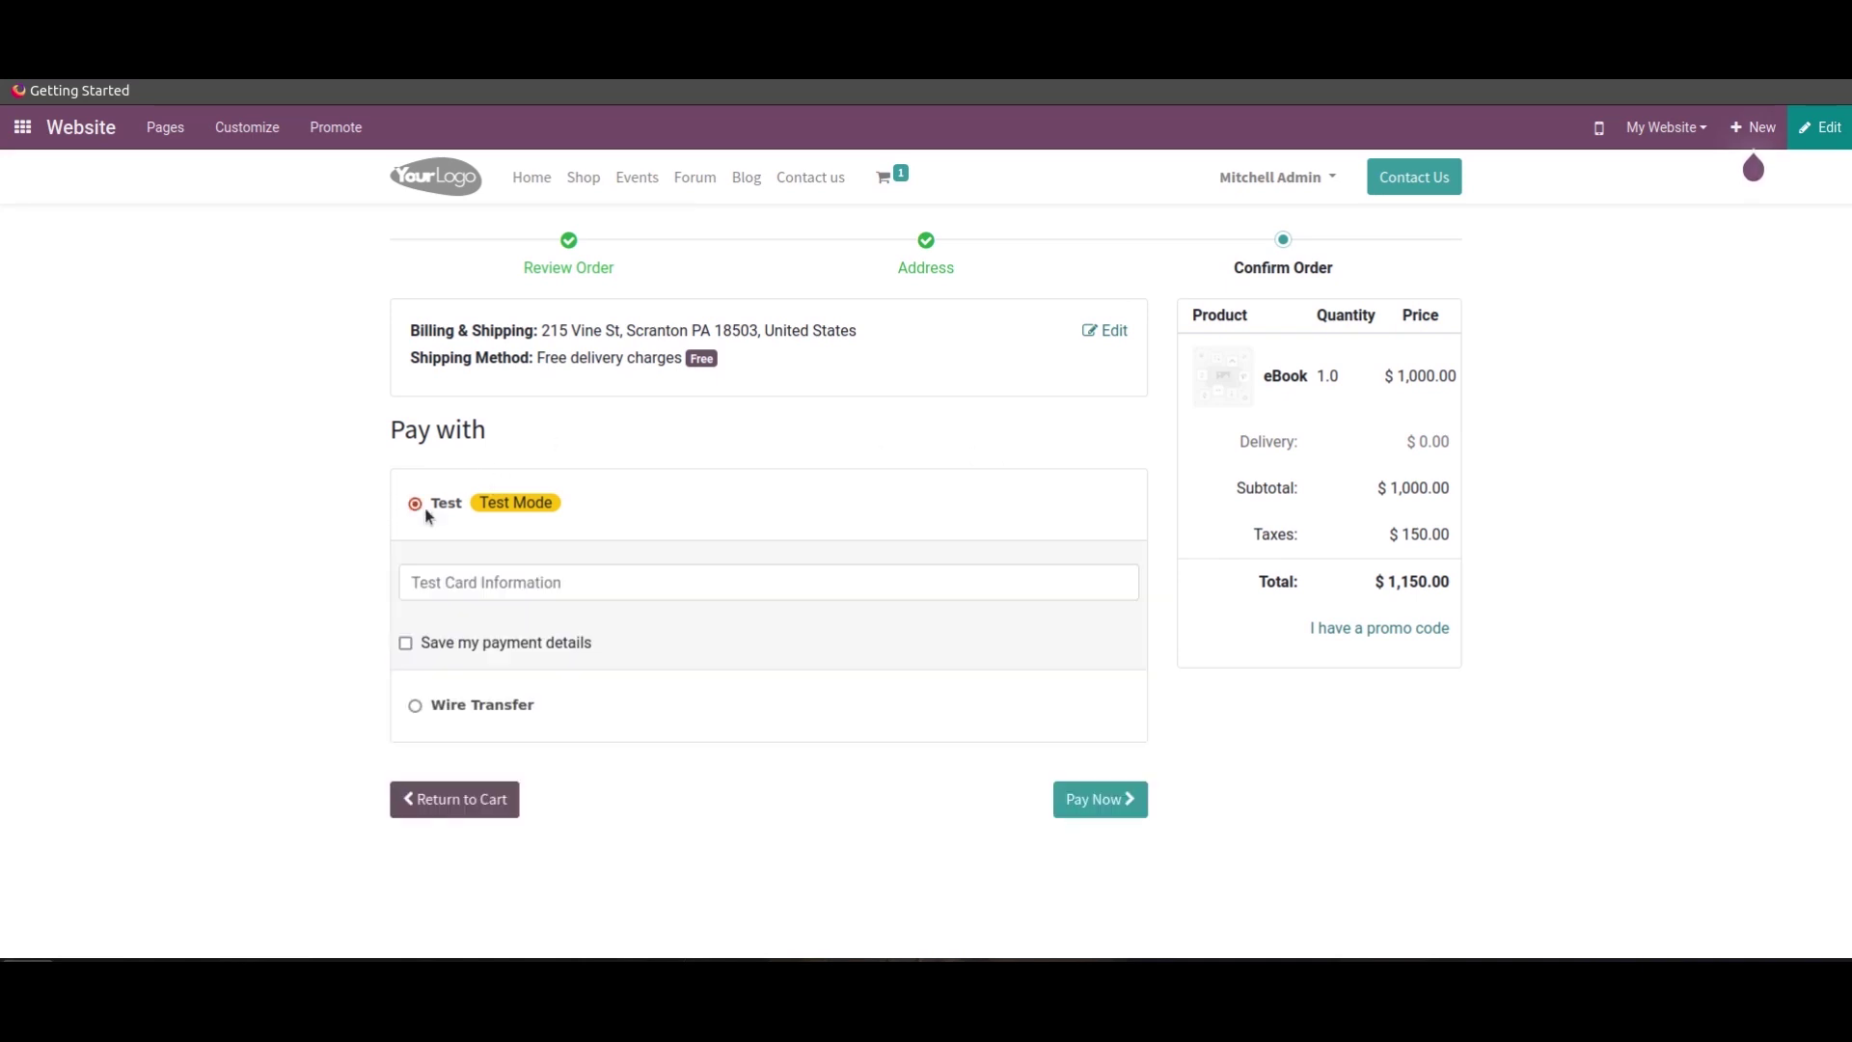
left_click(1098, 799)
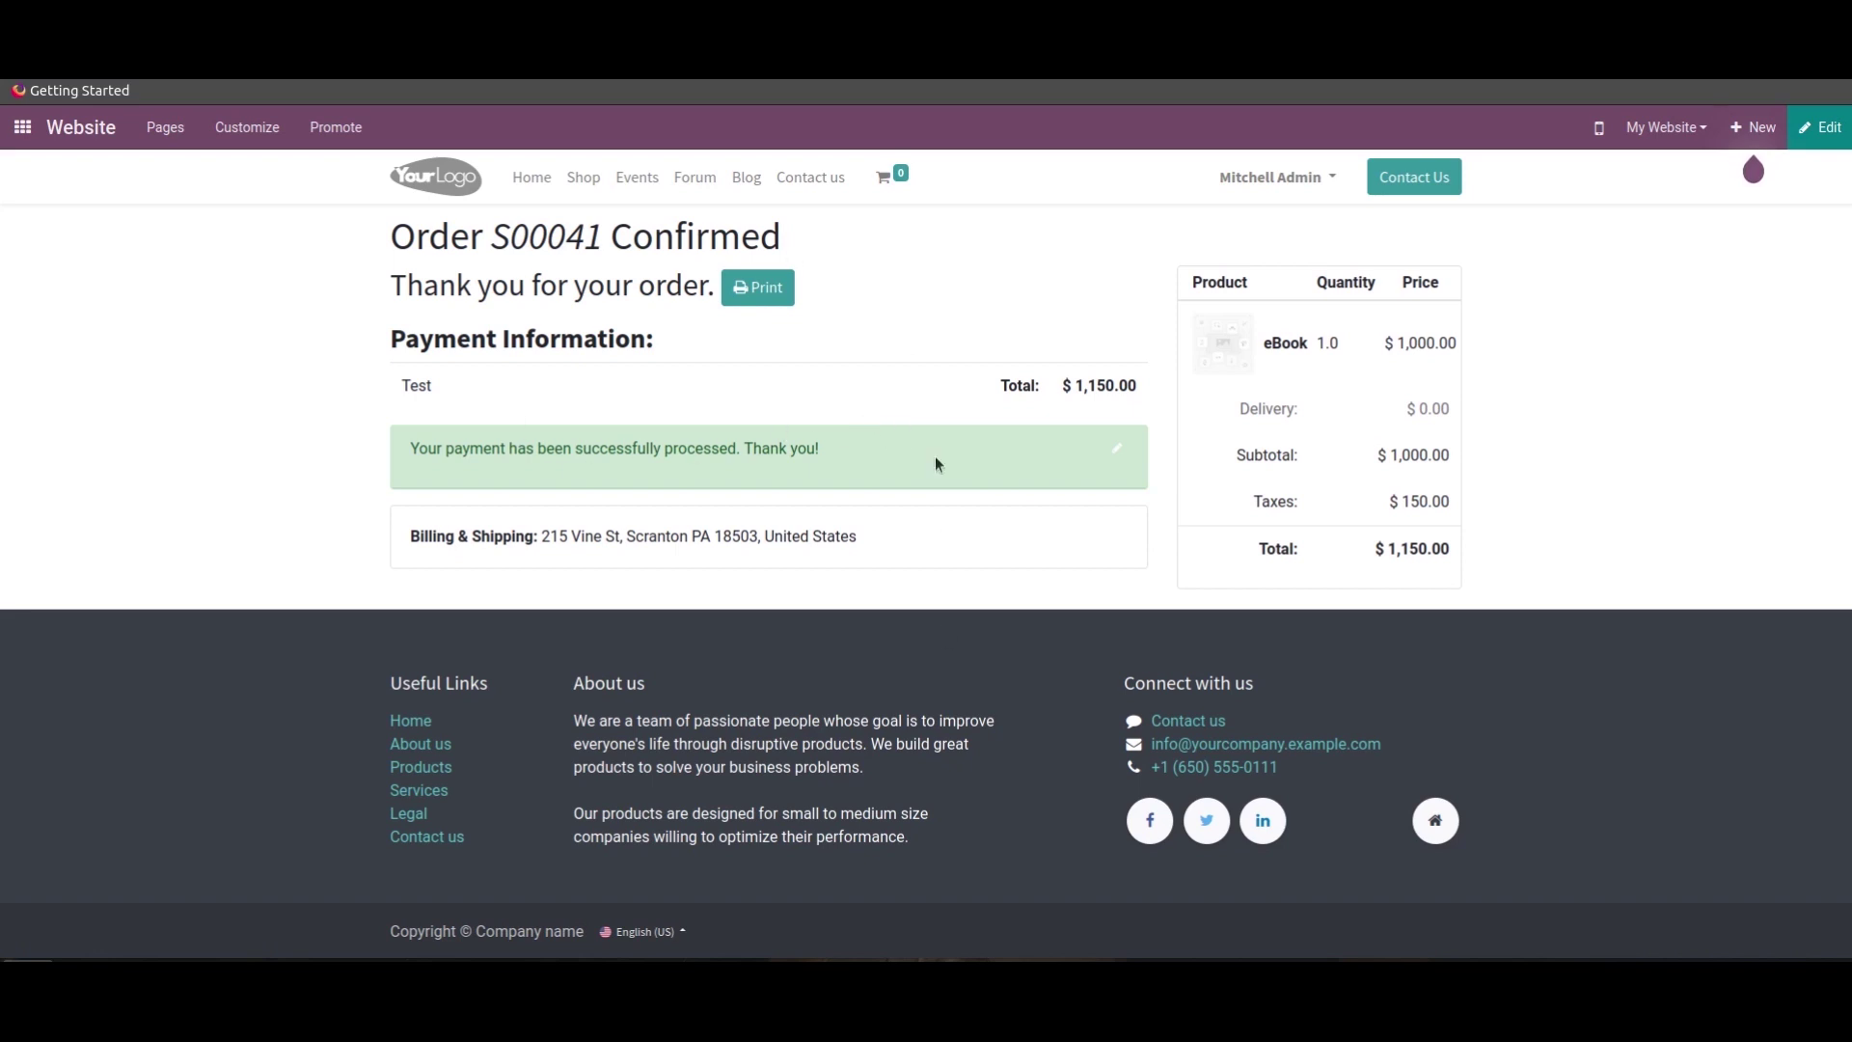
Open sales order S00041 from My Account and reveal the eBook's ebook.jpeg download.
left_click(1285, 180)
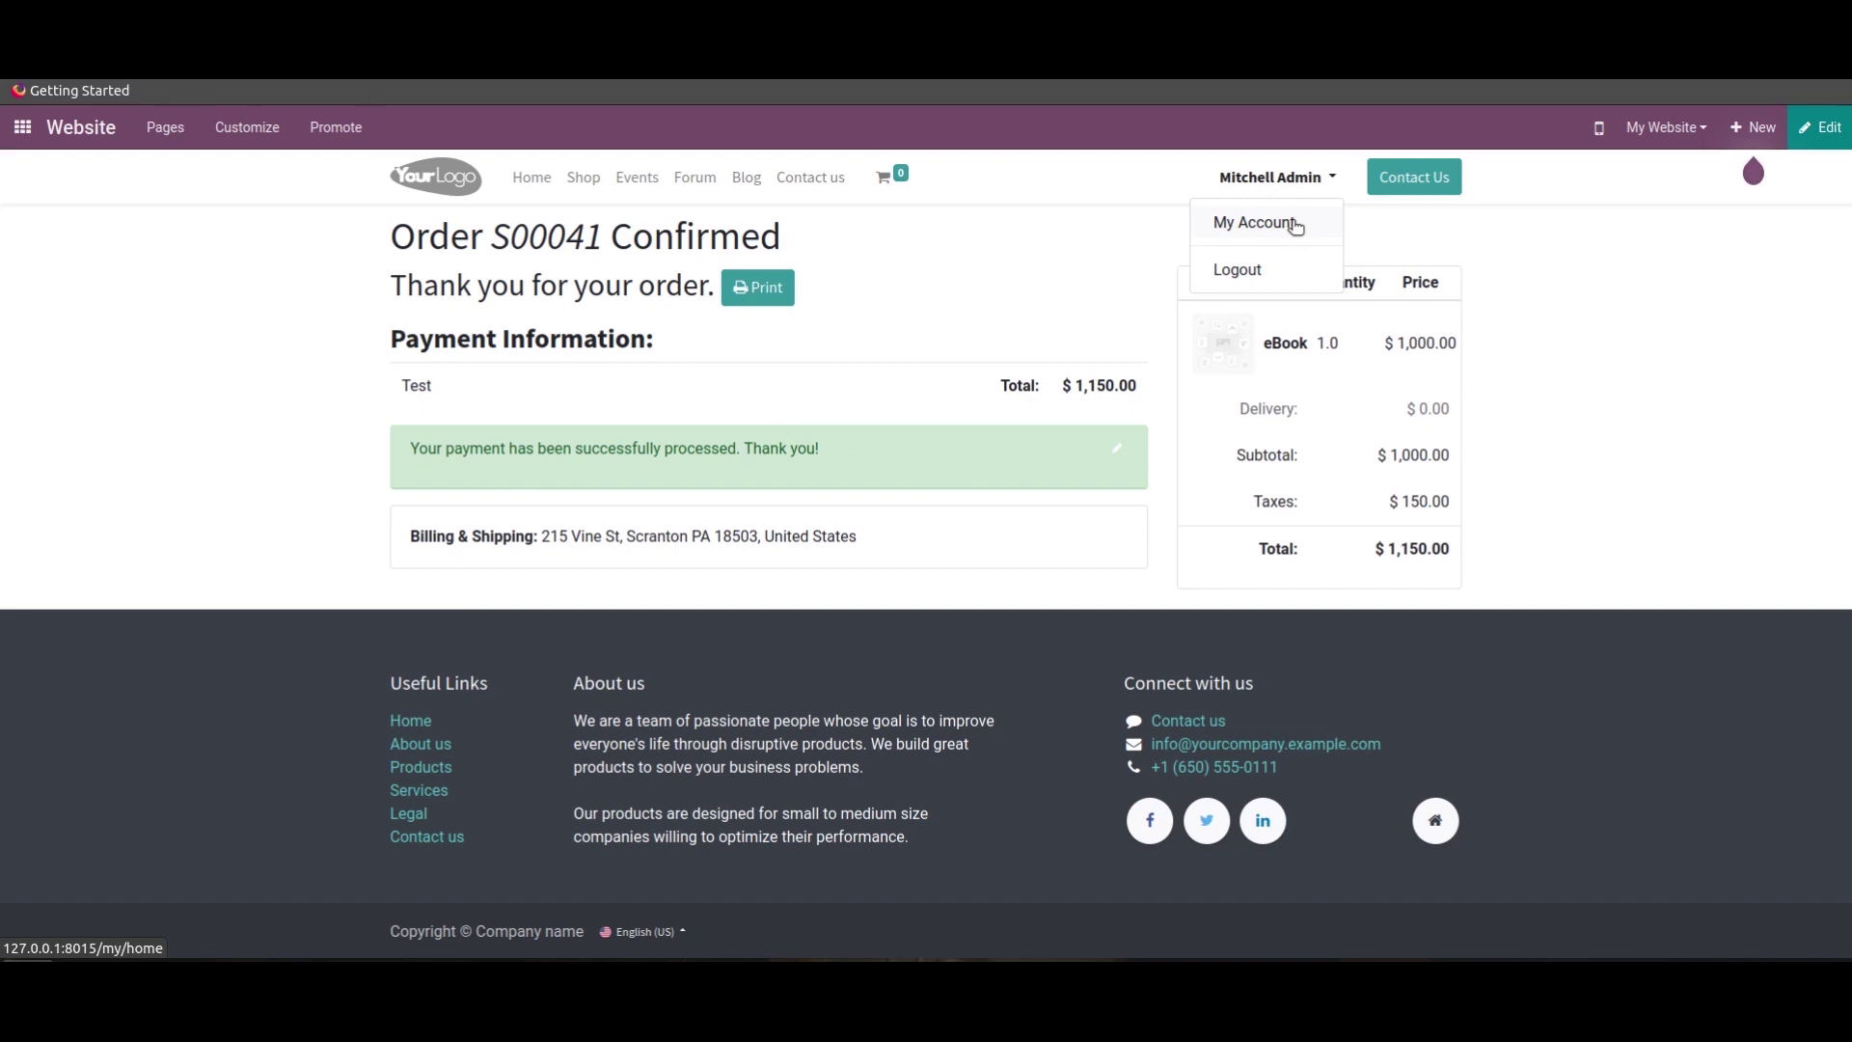
left_click(1296, 225)
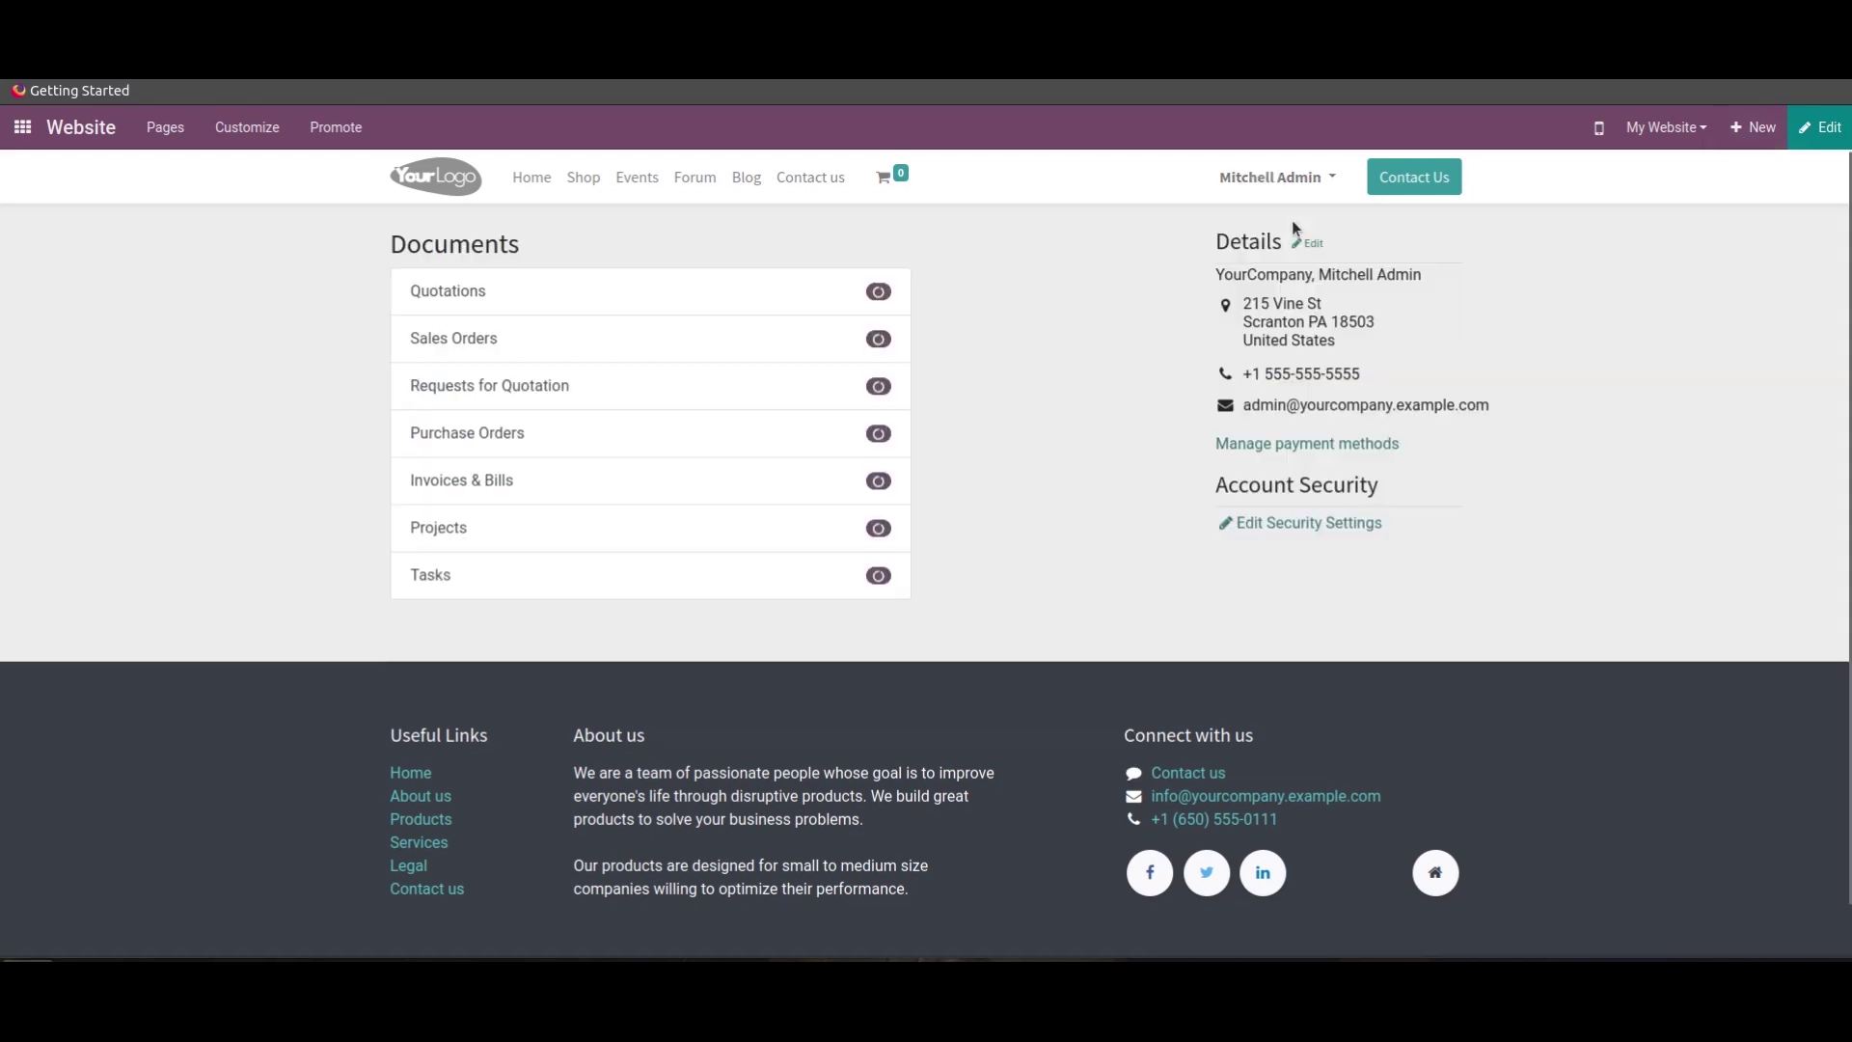
left_click(468, 353)
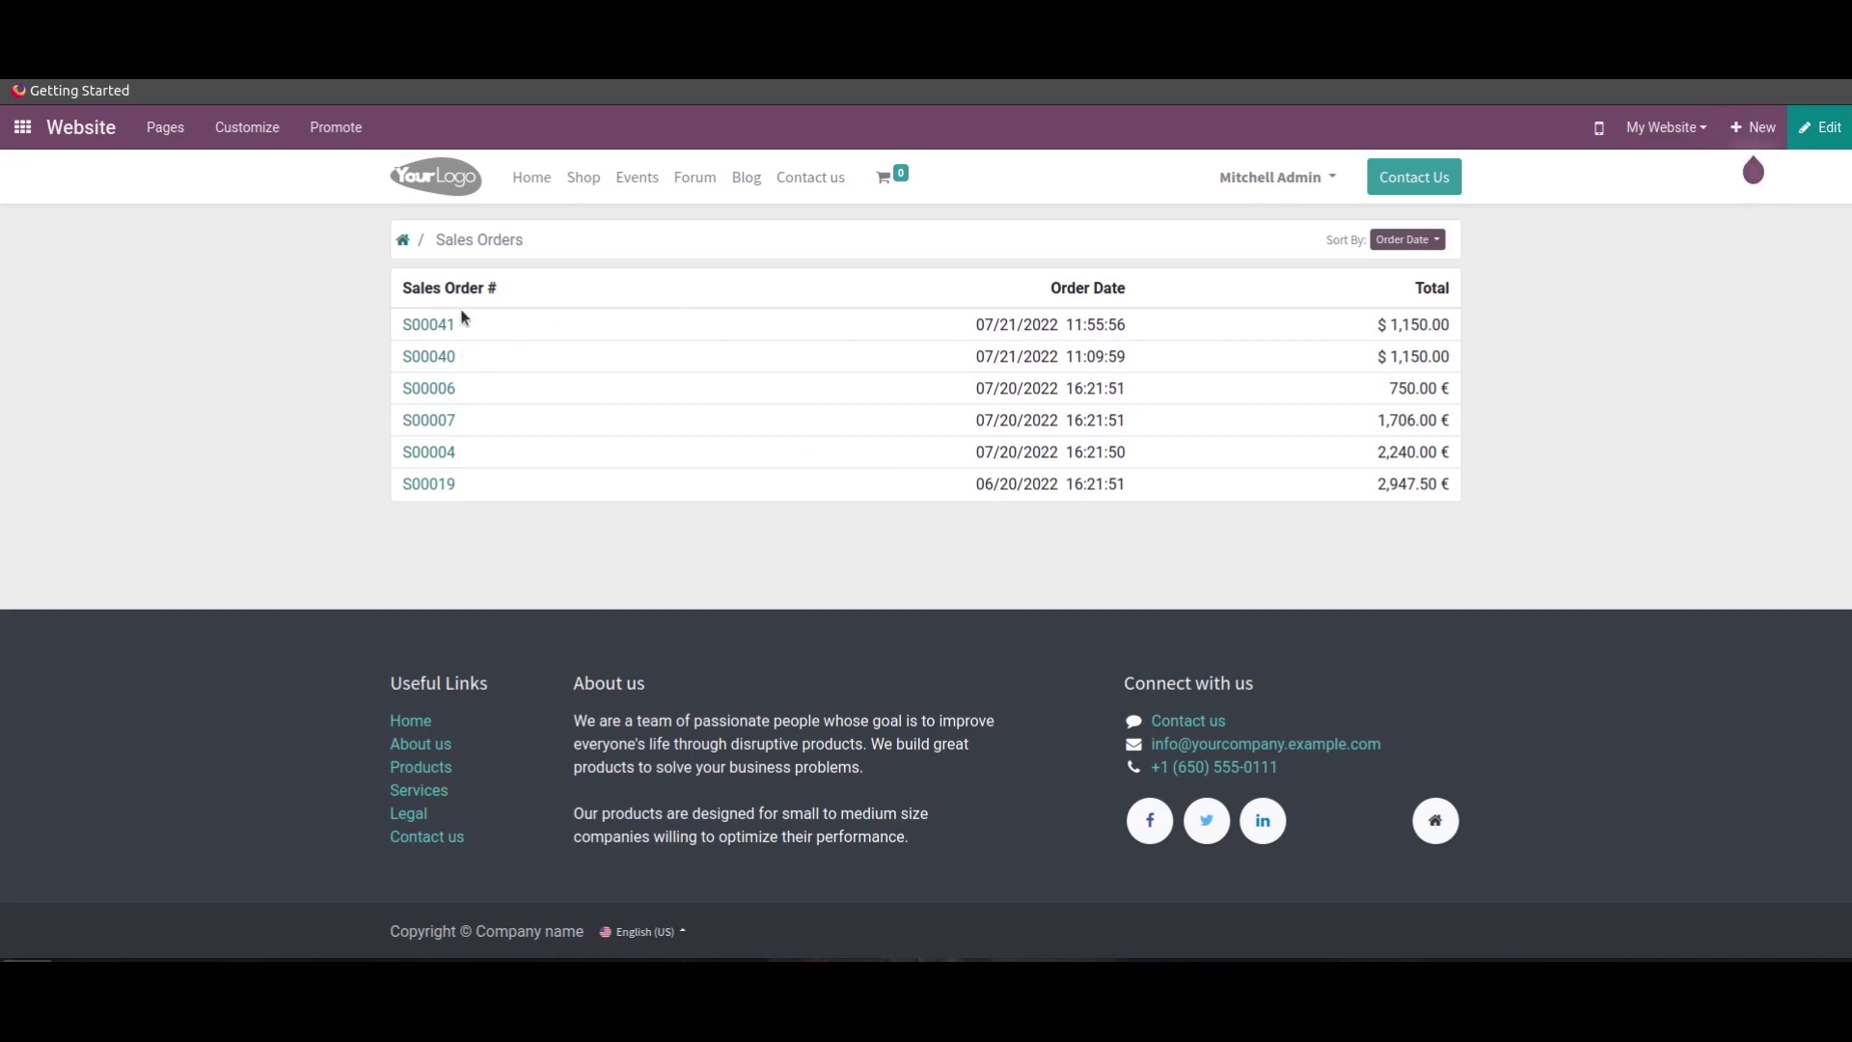
left_click(429, 325)
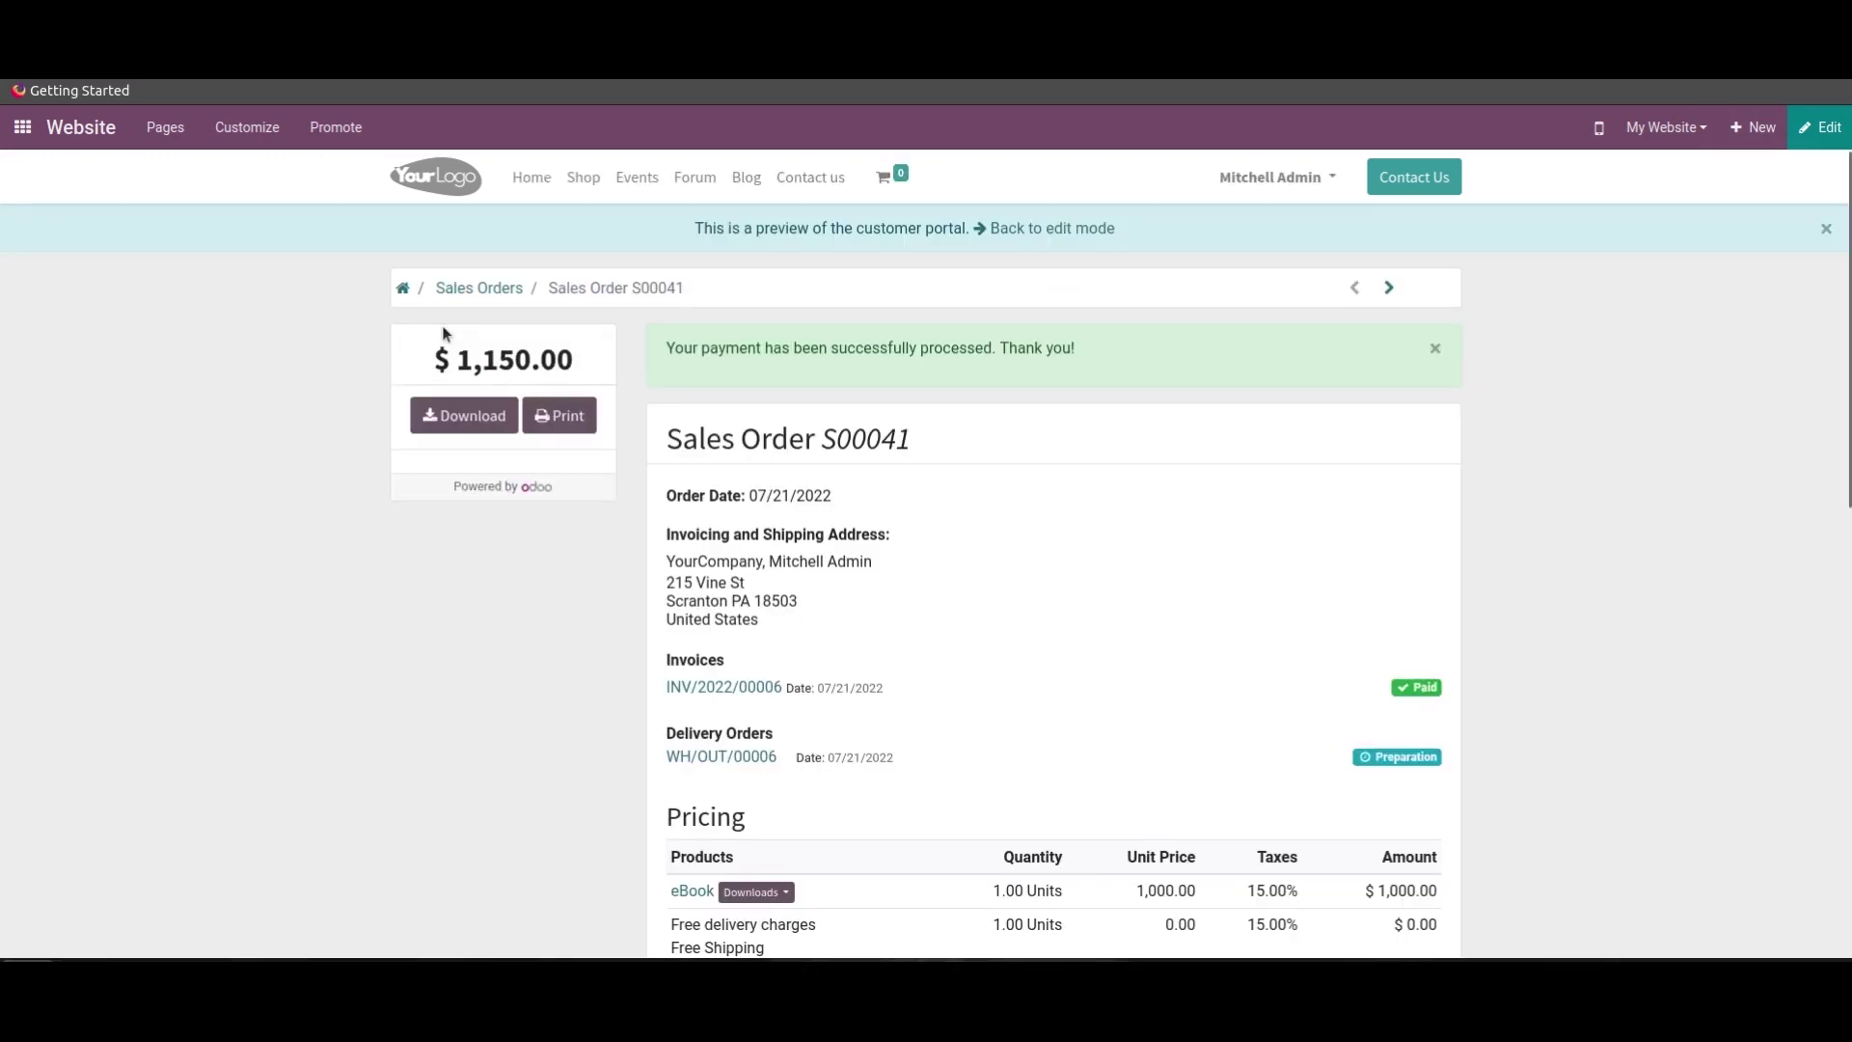
scroll(740, 729, "down", 3)
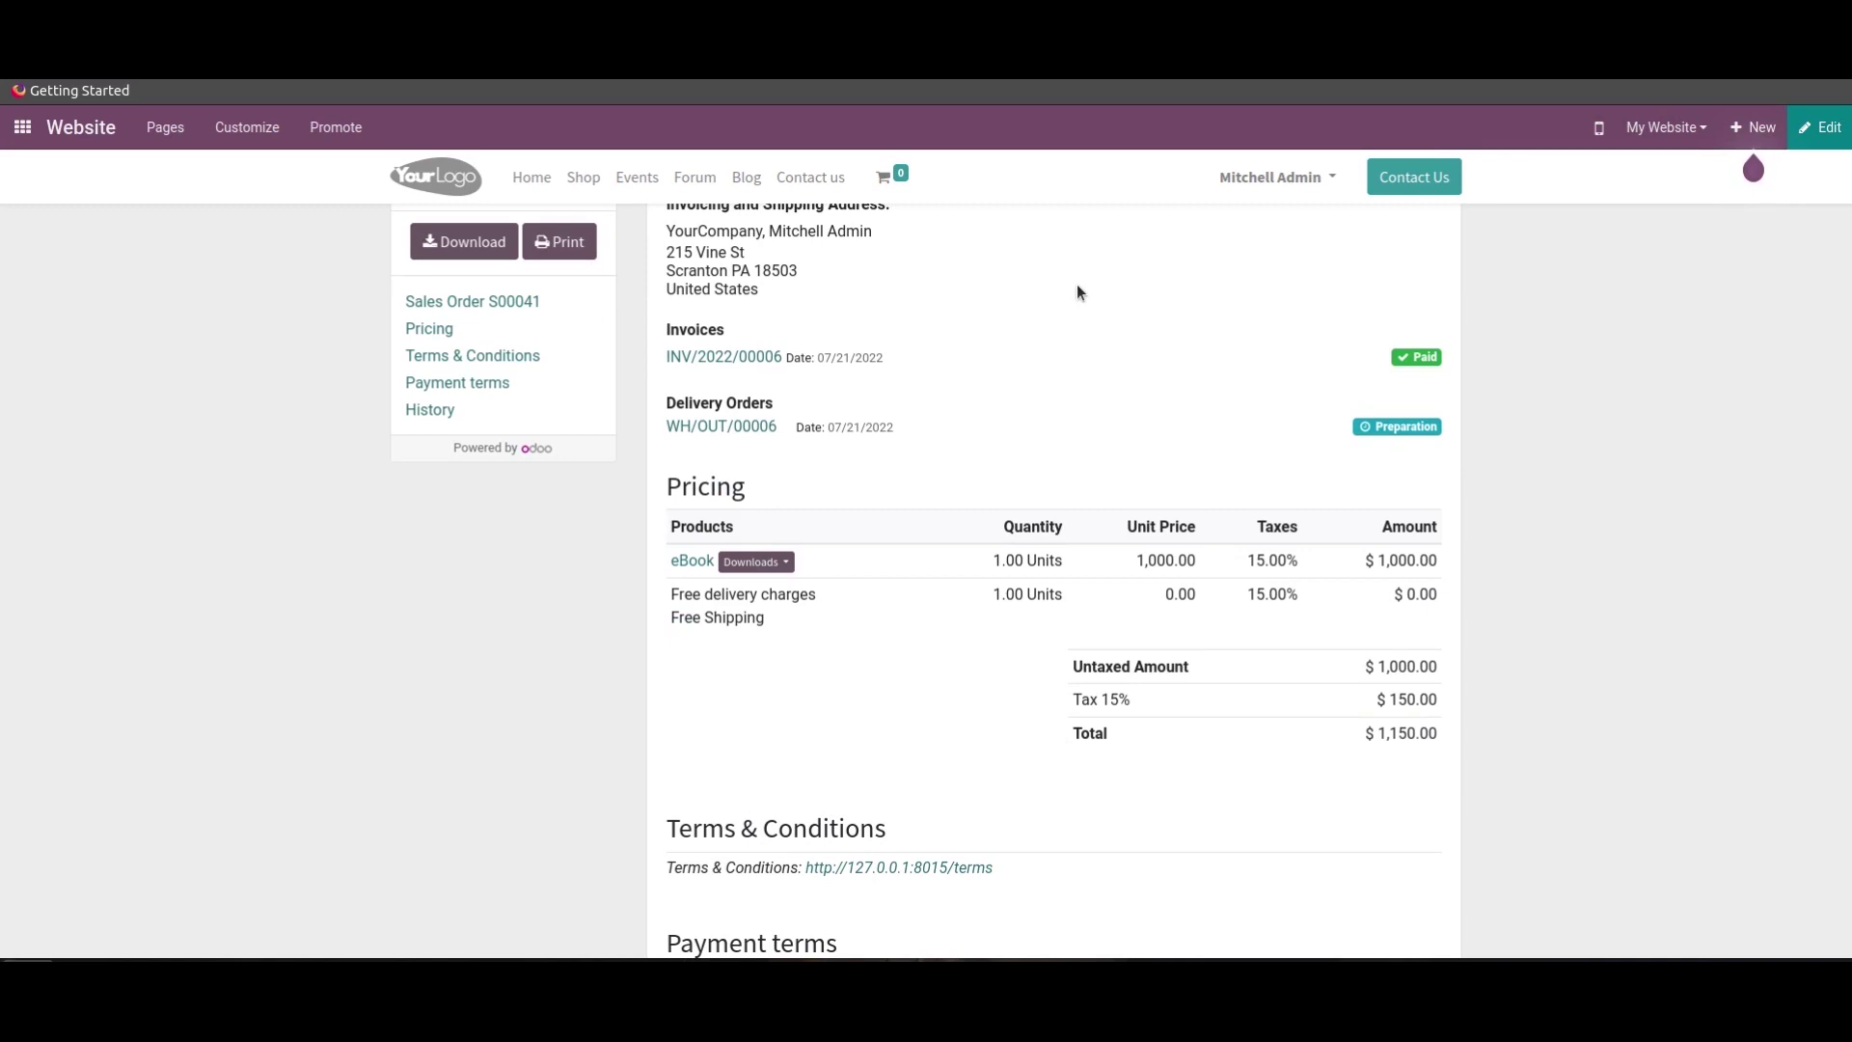
left_click(777, 568)
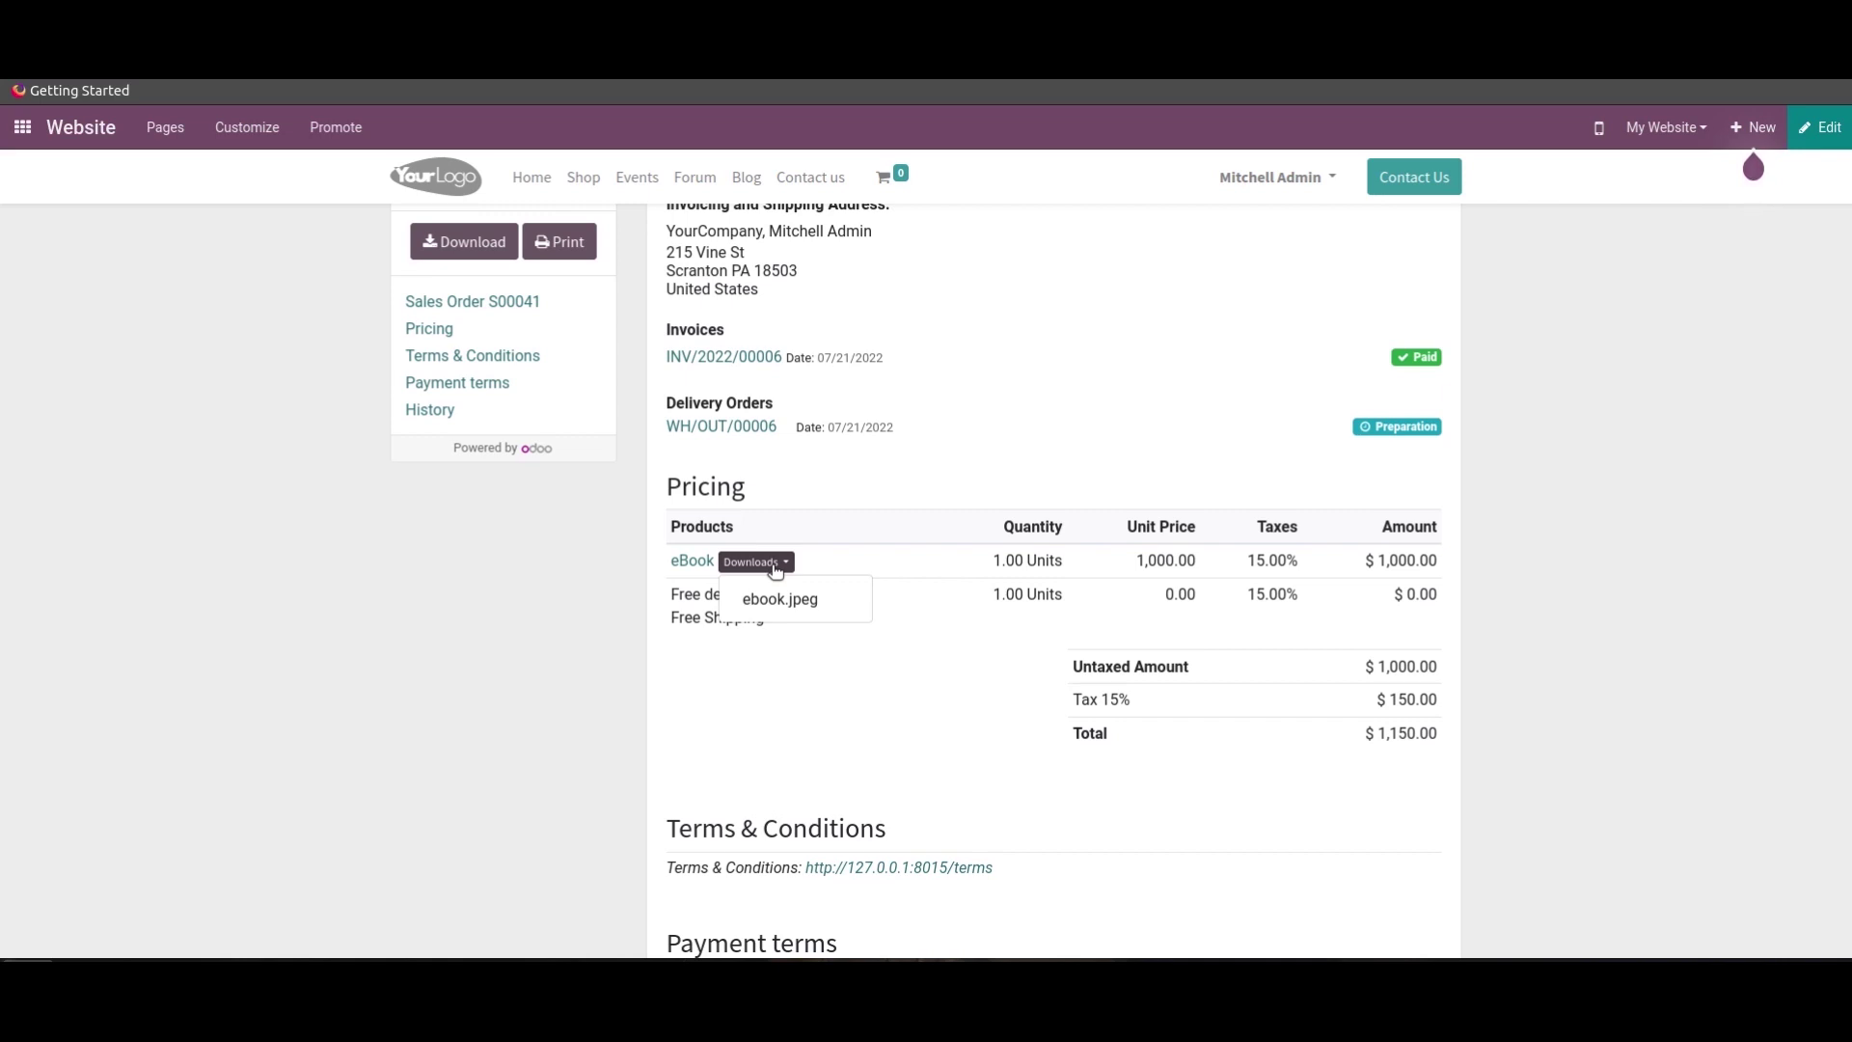
scroll(1148, 681, "up", 4)
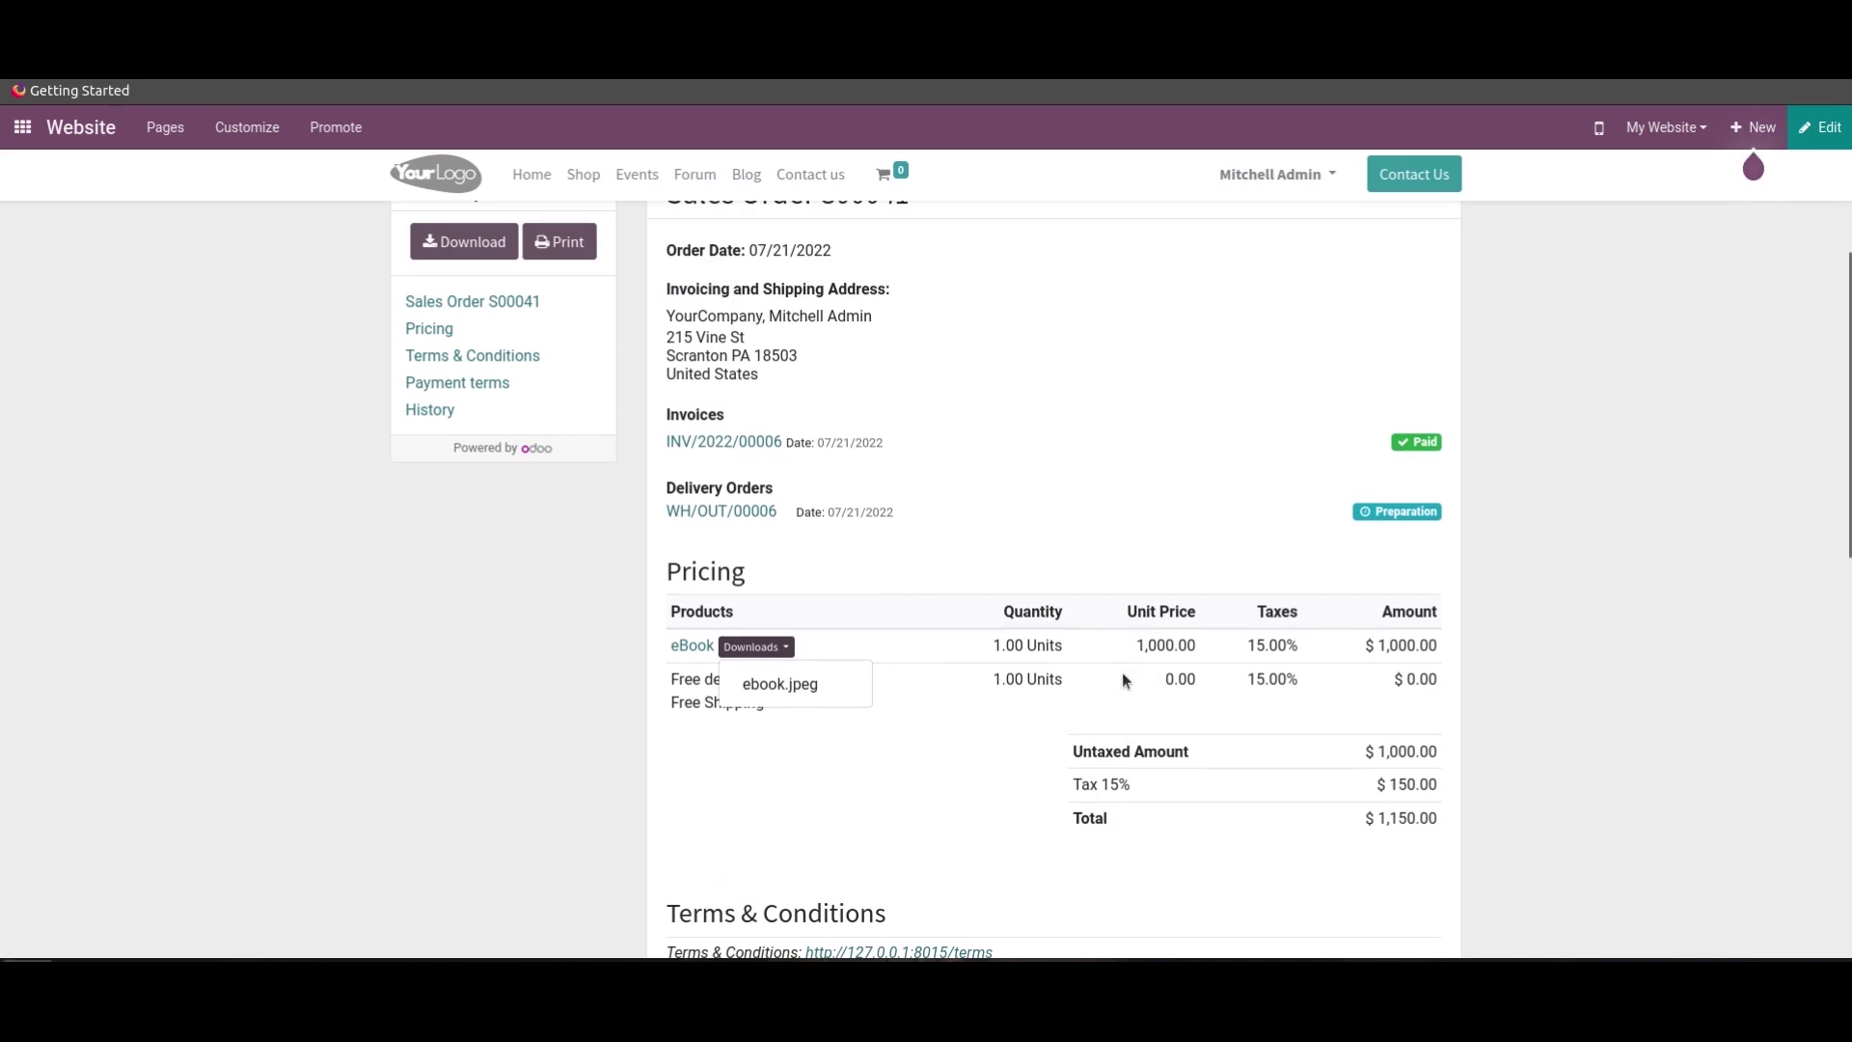